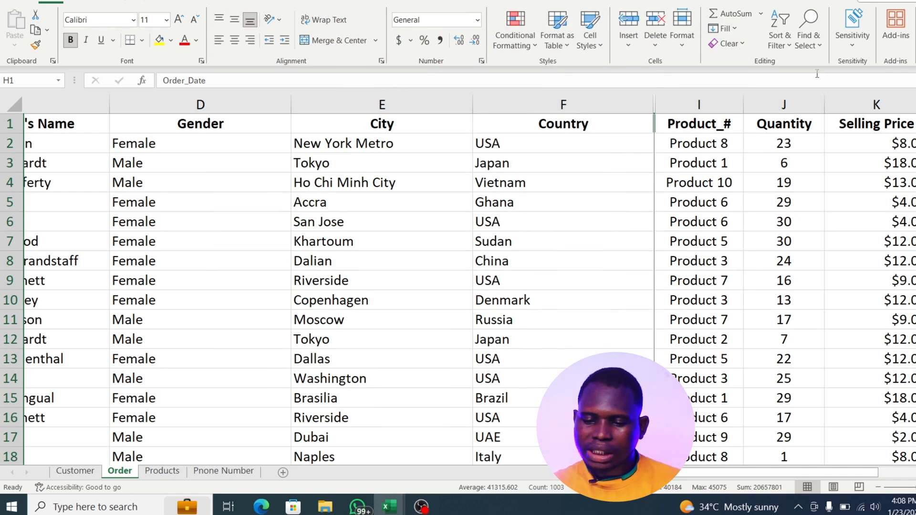
- Add a "Qty" column header in cell D1 of the Products sheet
click(779, 98)
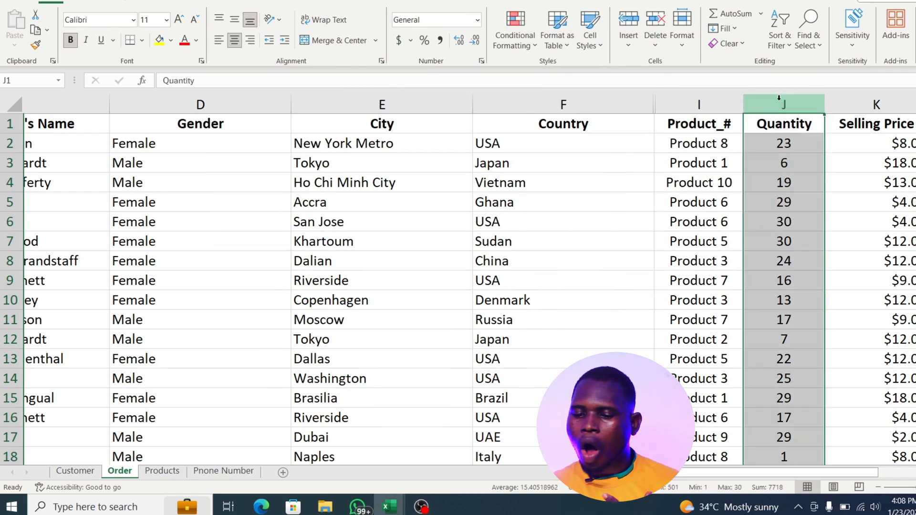
click(709, 164)
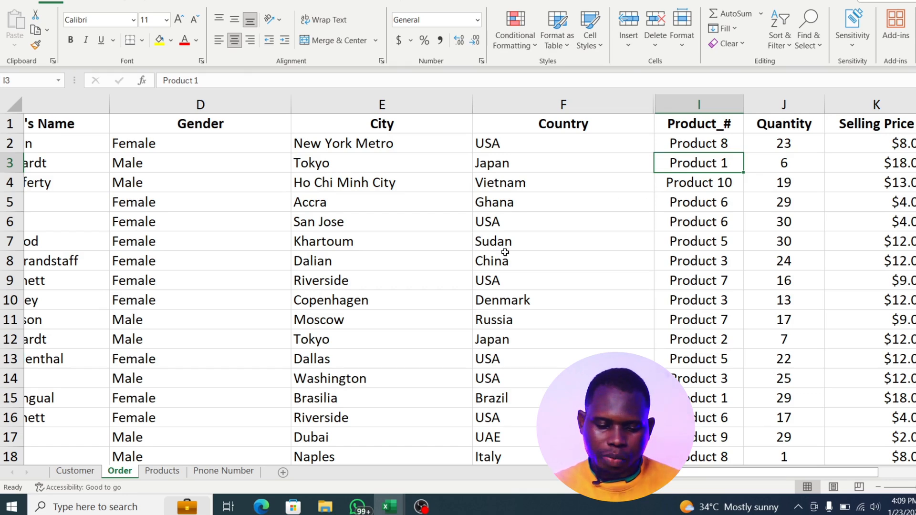
click(168, 477)
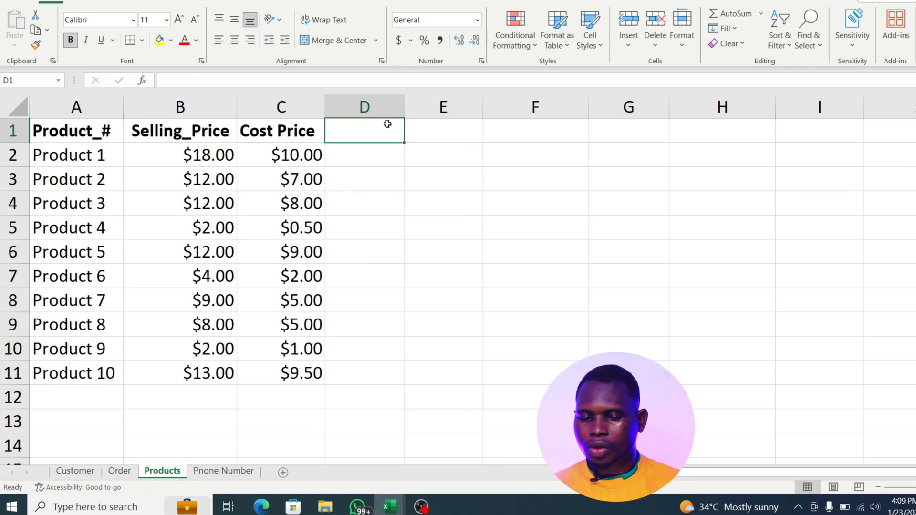
text(Qty)
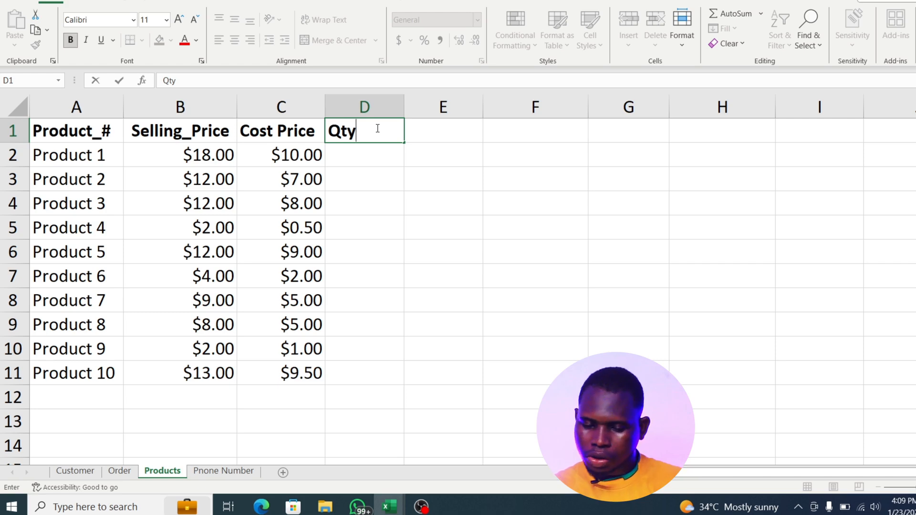
key(Return)
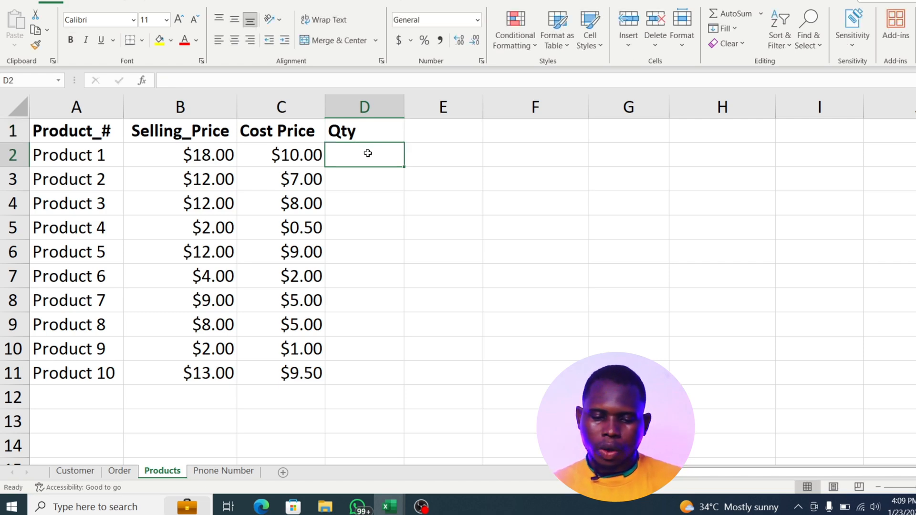
- Start a SUMIF formula in D2 with the Order sheet's Product_# column (Order!I:I) as the range
text(=sum)
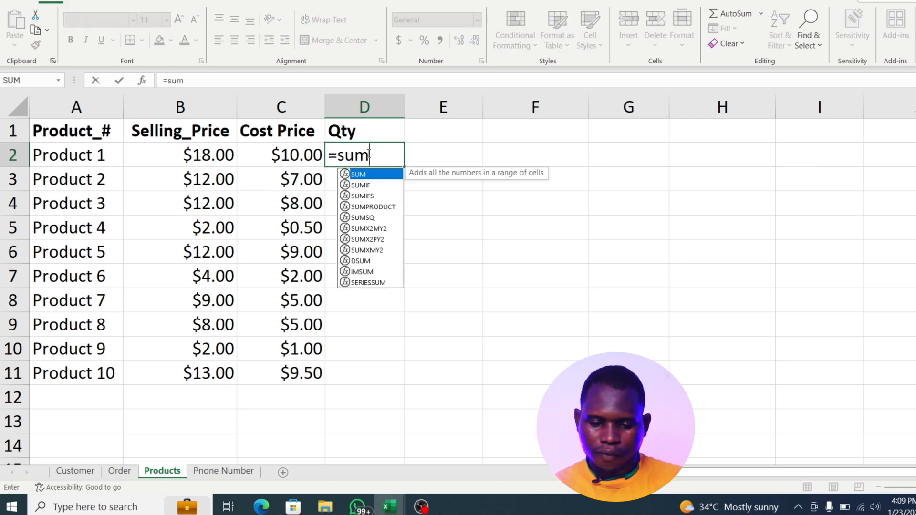
text(if)
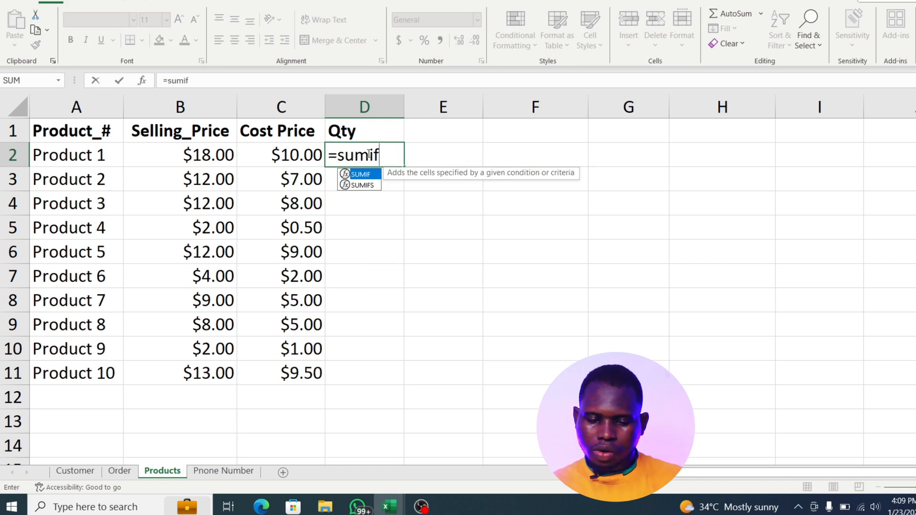
key(Tab)
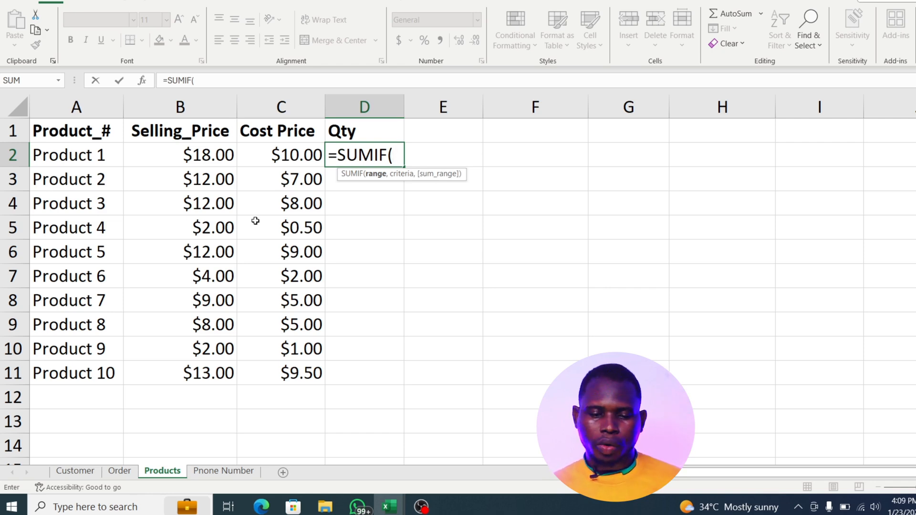
click(342, 266)
key(BackSpace)
key(BackSpace)
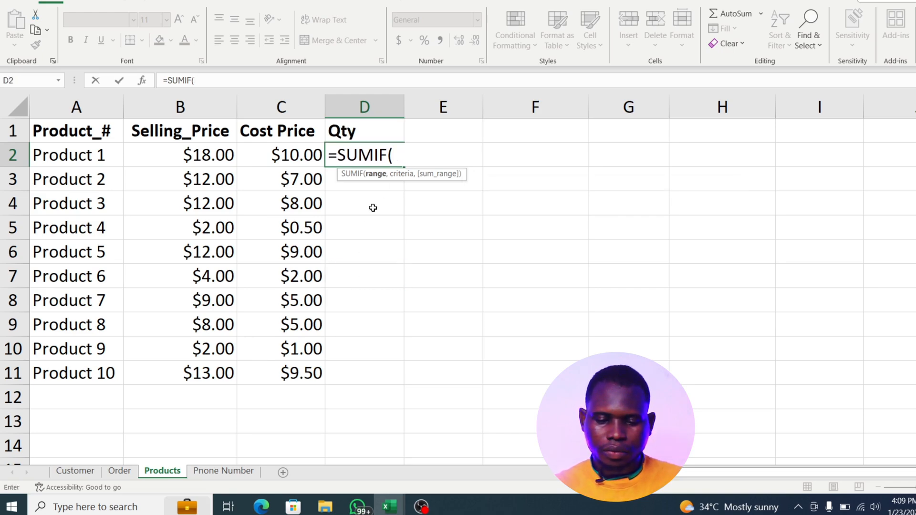
click(124, 472)
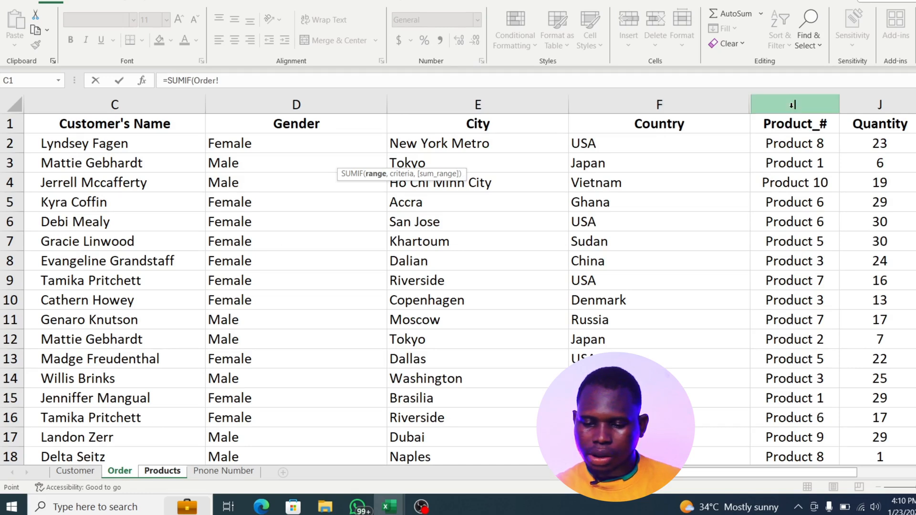
click(792, 105)
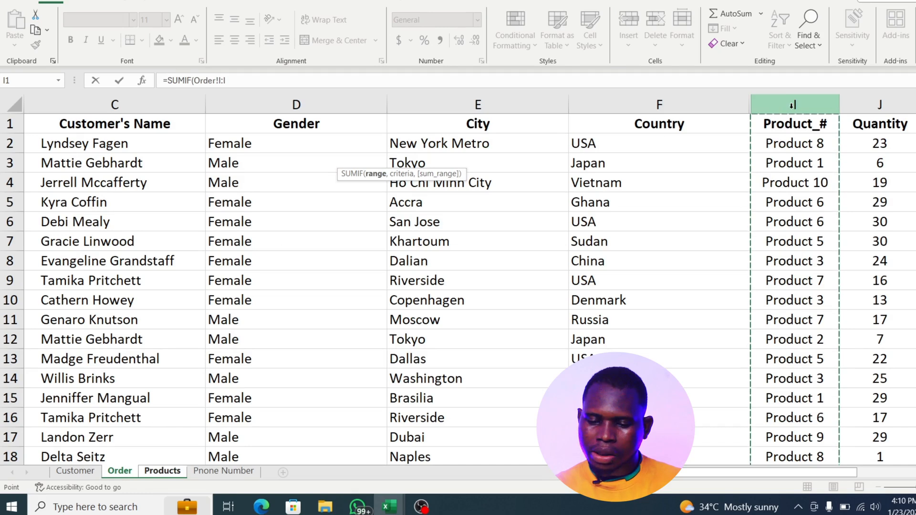
- Complete the SUMIF formula with Products!A2 as the criteria and the Order sheet's Quantity column (Order!J:J) as the sum range
text(,Products!)
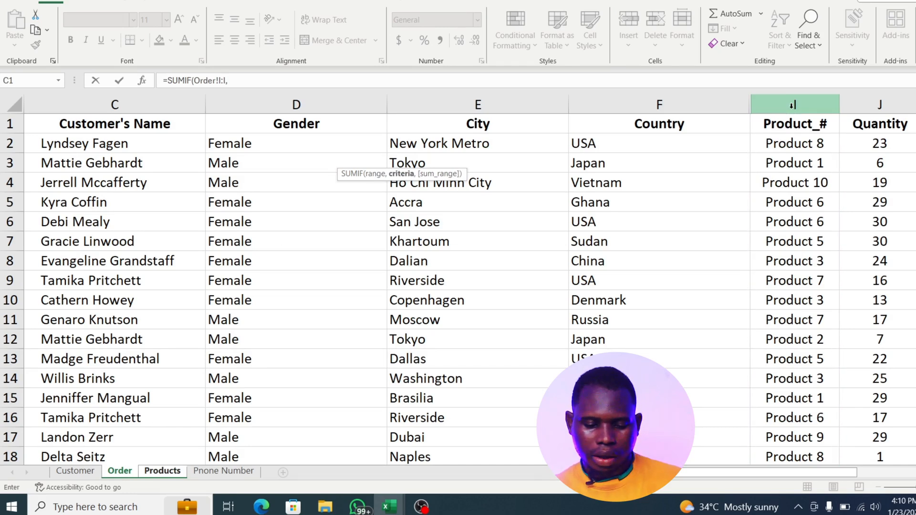
click(163, 472)
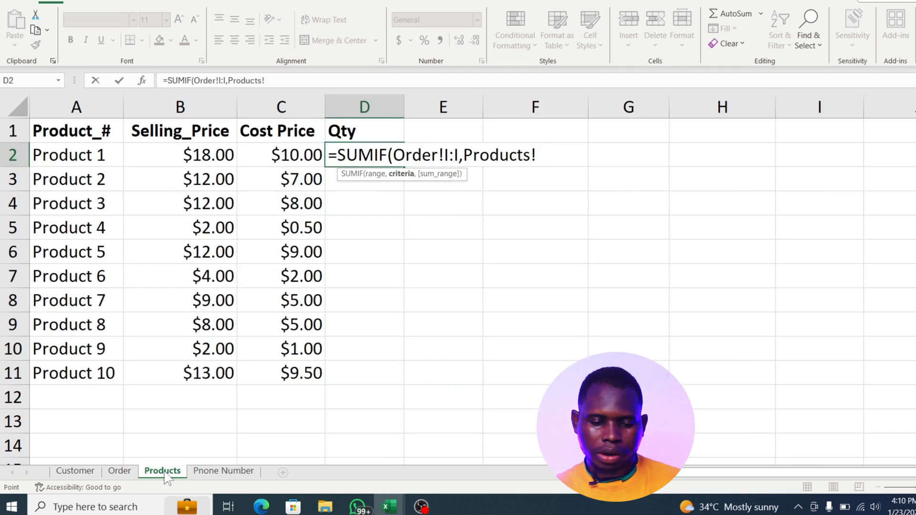
click(85, 157)
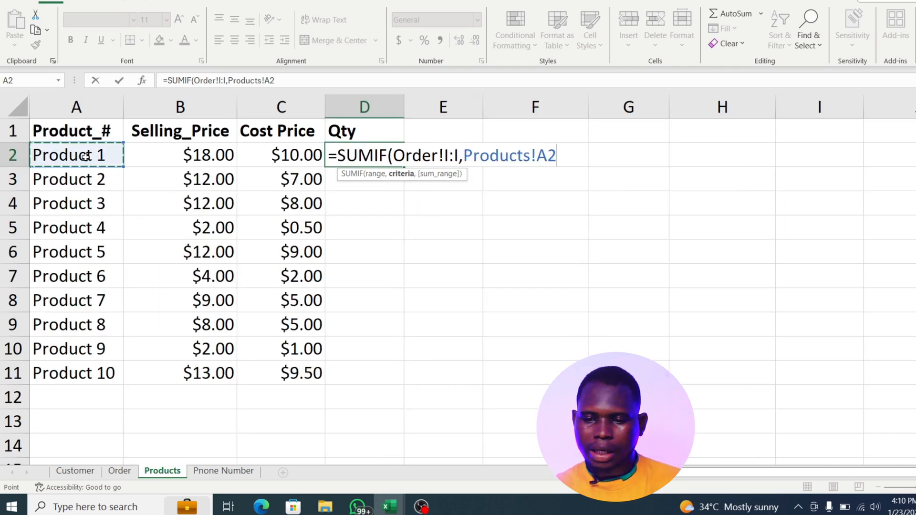
text(,)
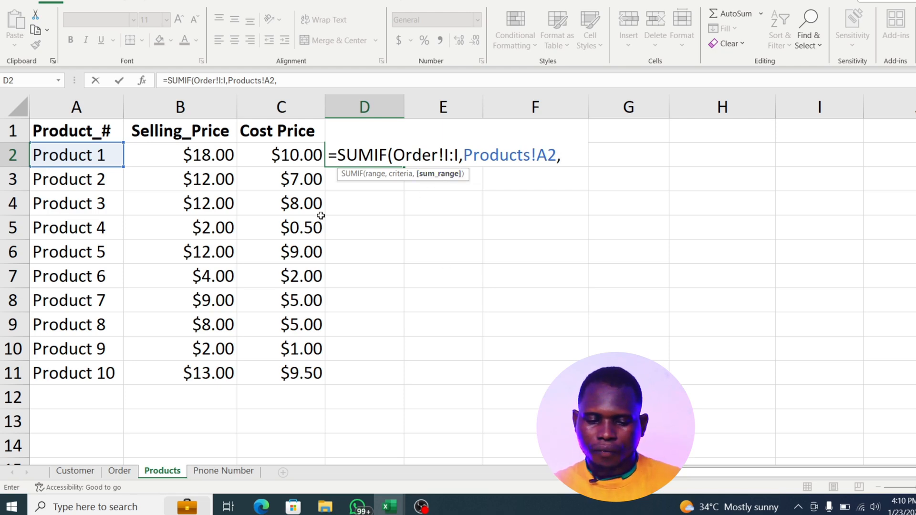
click(120, 471)
click(875, 101)
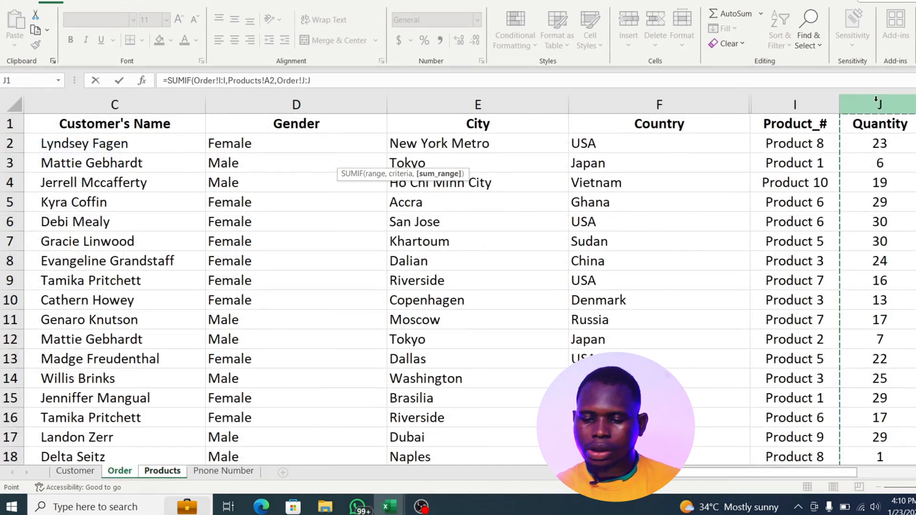
text())
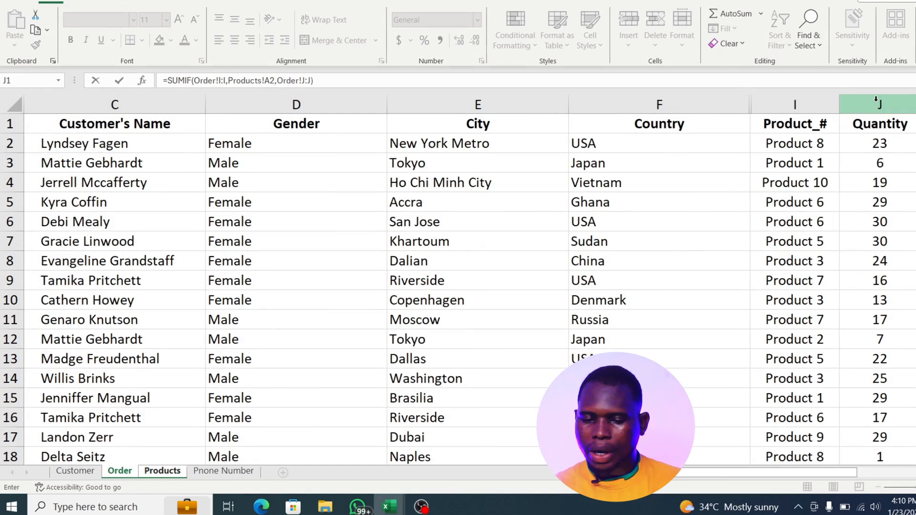
key(Return)
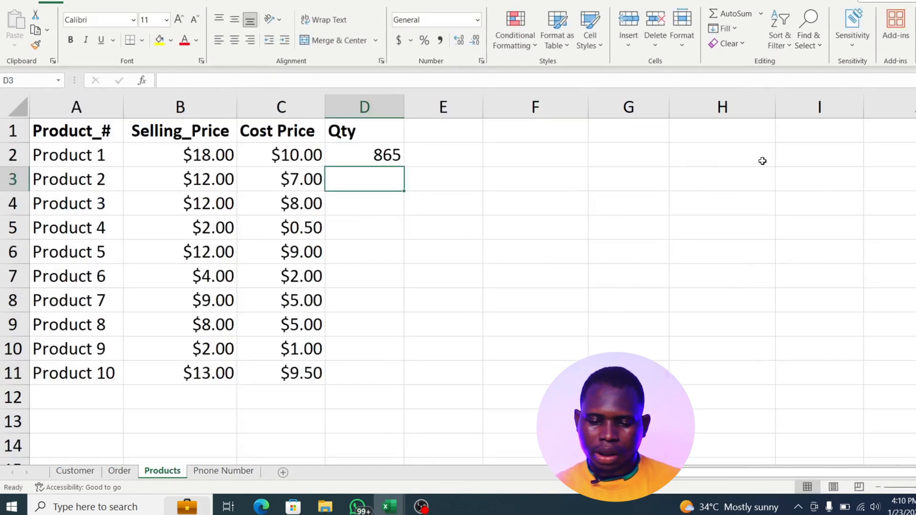
- Fill the SUMIF formula from D2 down to D11 and check the formulas in the last and first rows
click(358, 160)
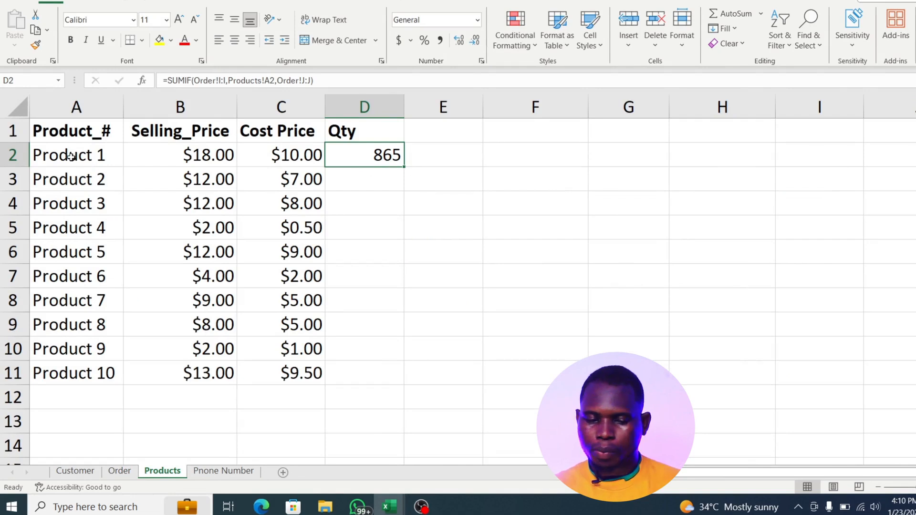
drag(404, 167, 406, 169)
double_click(405, 169)
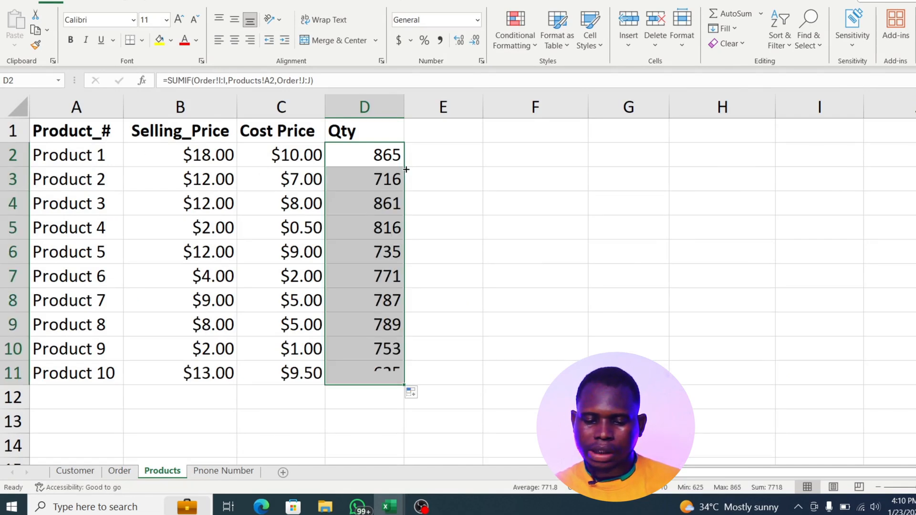
click(378, 372)
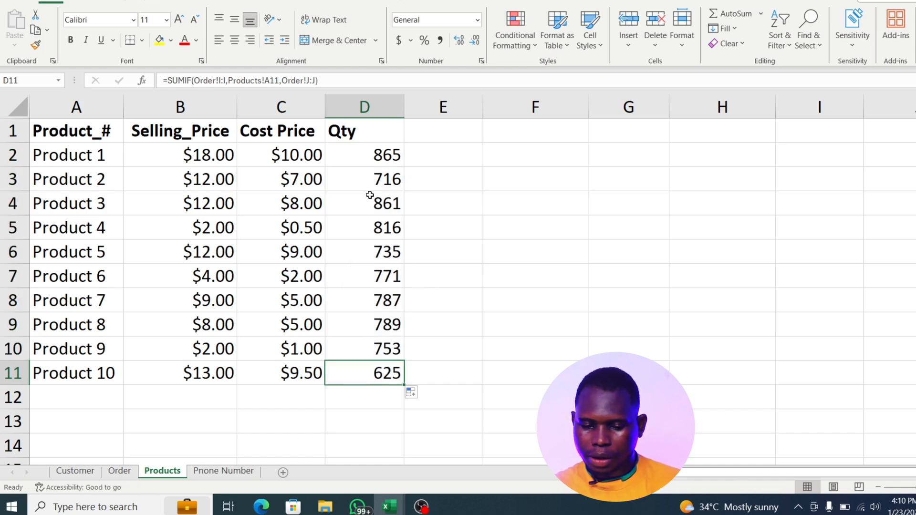
click(371, 154)
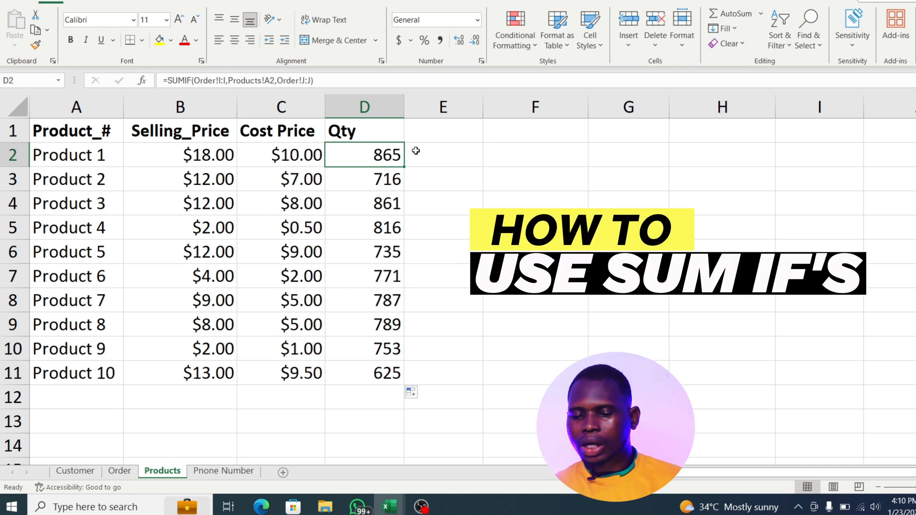
- Add a "Male QTY" column header in cell E1
click(436, 139)
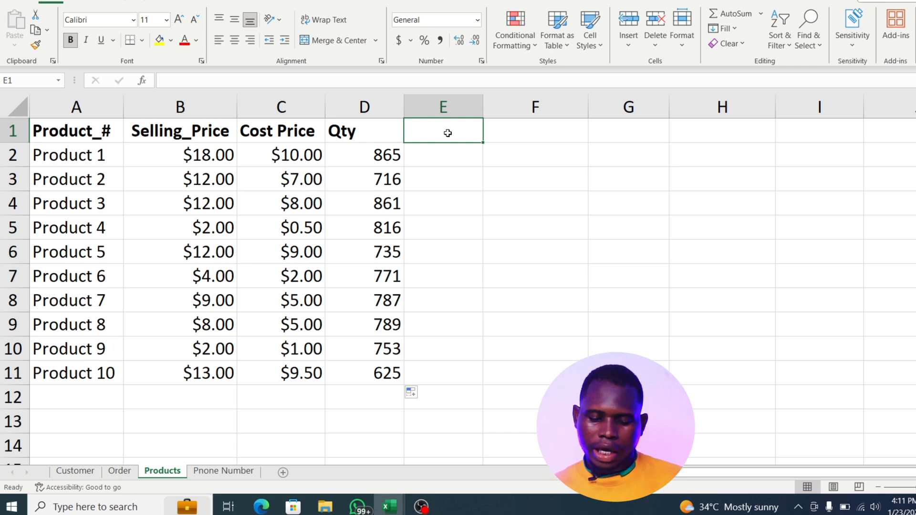
text(Male)
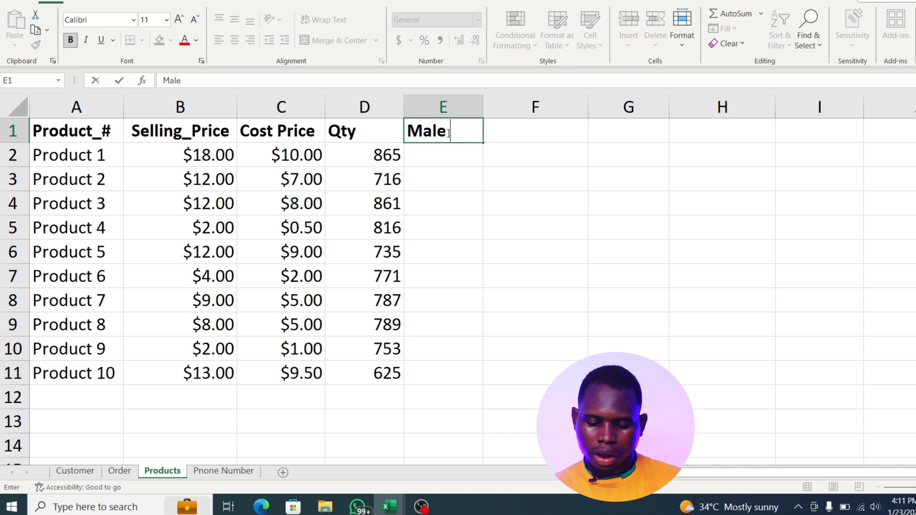
text( QTY)
key(Return)
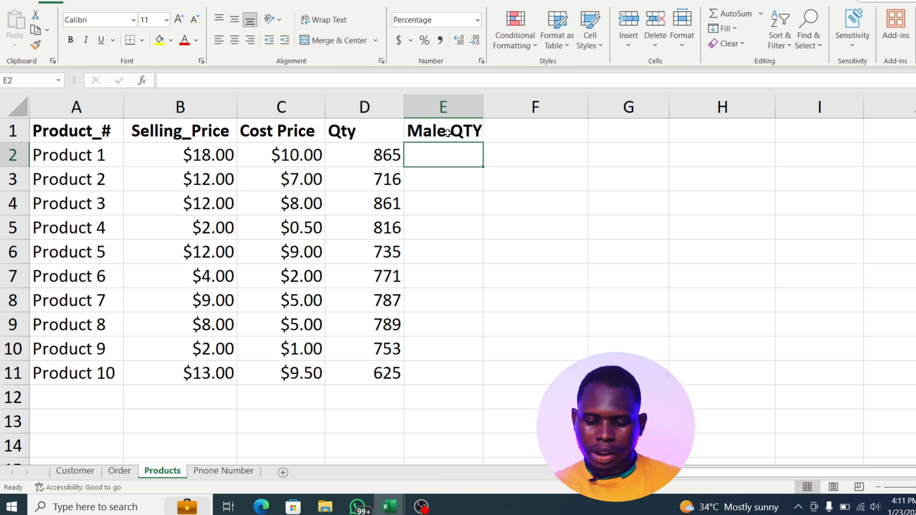
- Start a SUMIFS formula in E2 with the Order sheet's Quantity column (Order!J:J) as the sum range
text(=sumifs)
key(Tab)
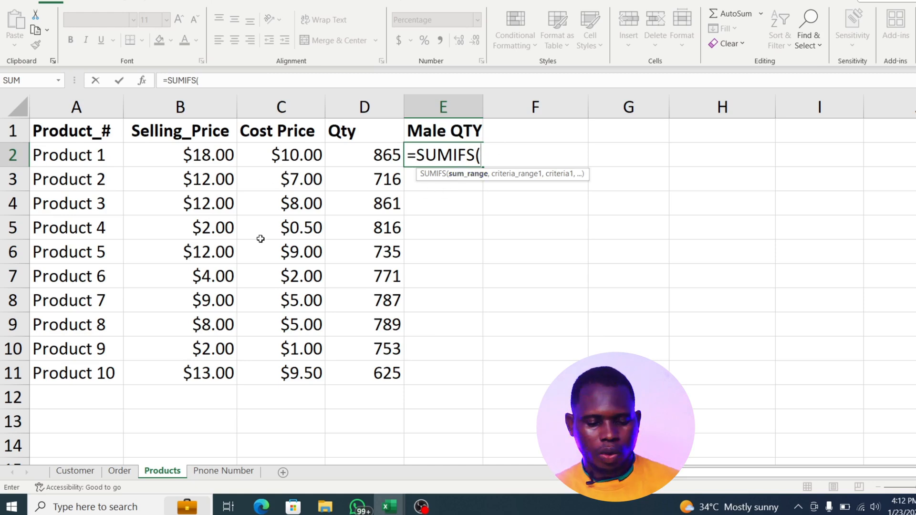
click(119, 471)
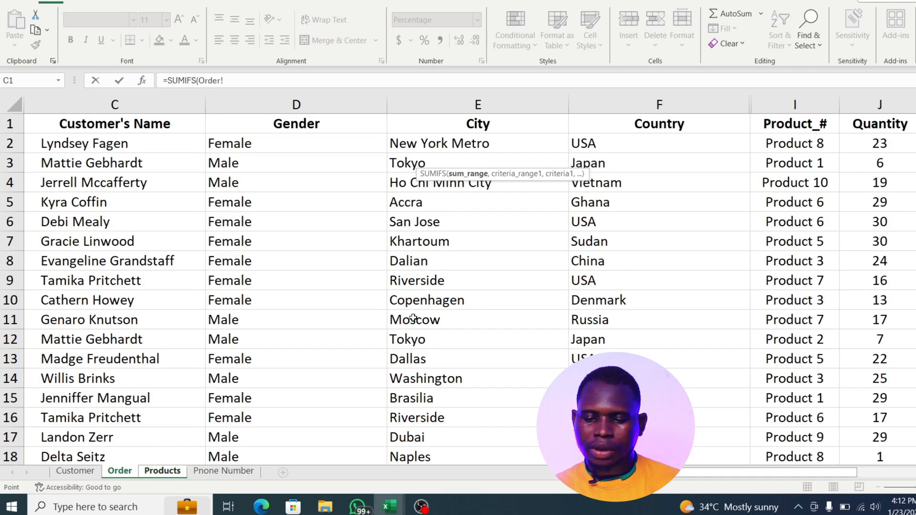
click(894, 106)
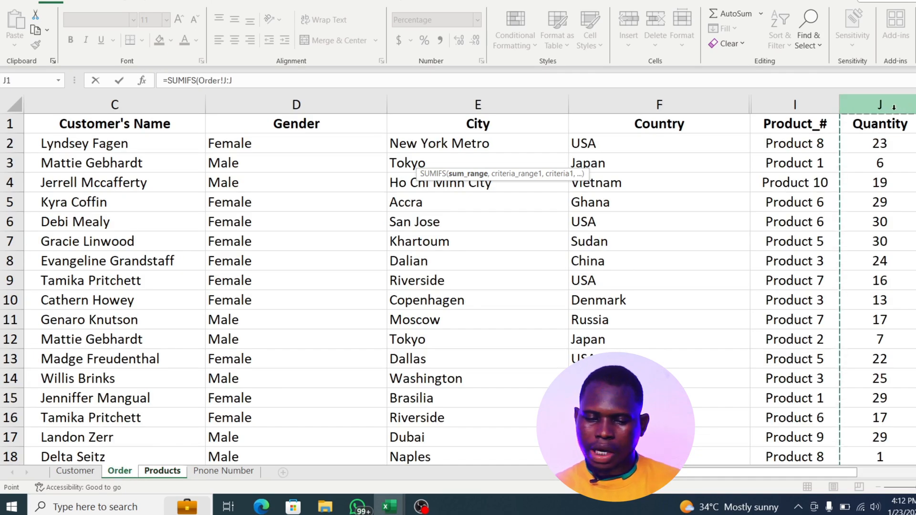
text(,)
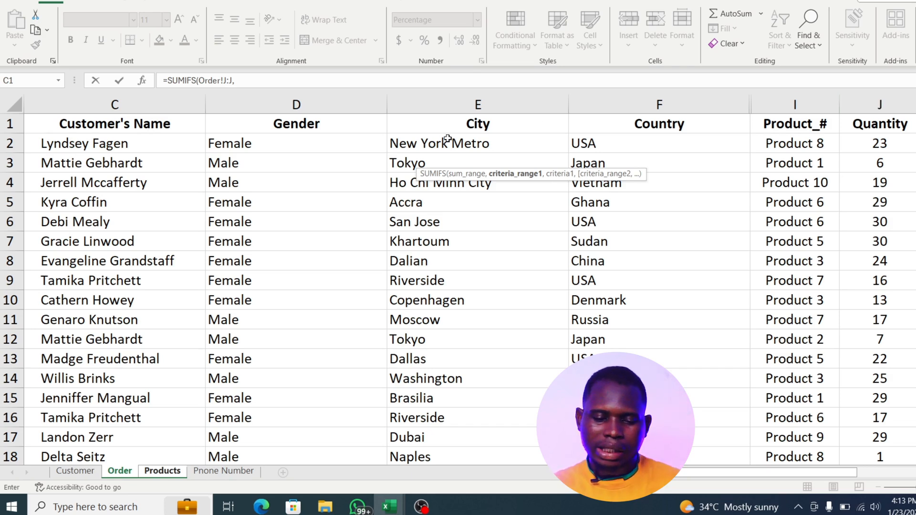
- Set the first SUMIFS condition to the Order sheet's Gender column (Order!D:D) with the criterion "Male"
click(345, 98)
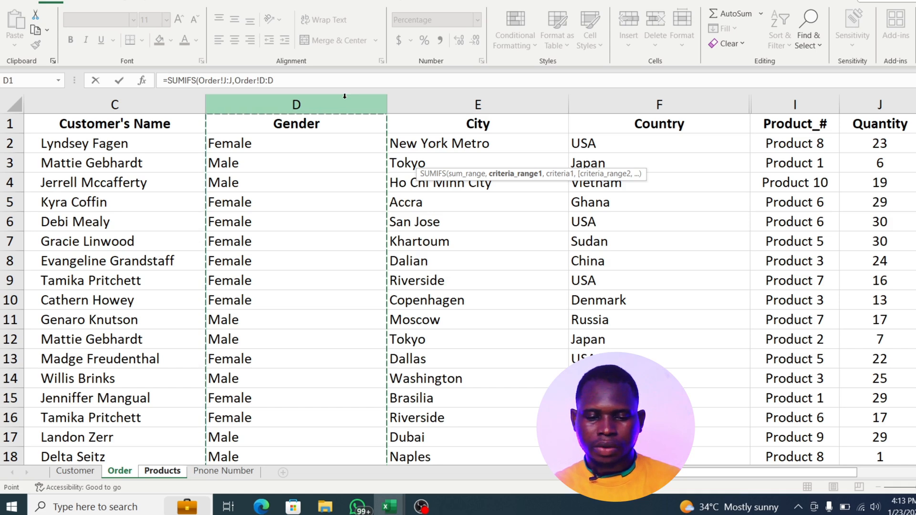
text(,"Male)
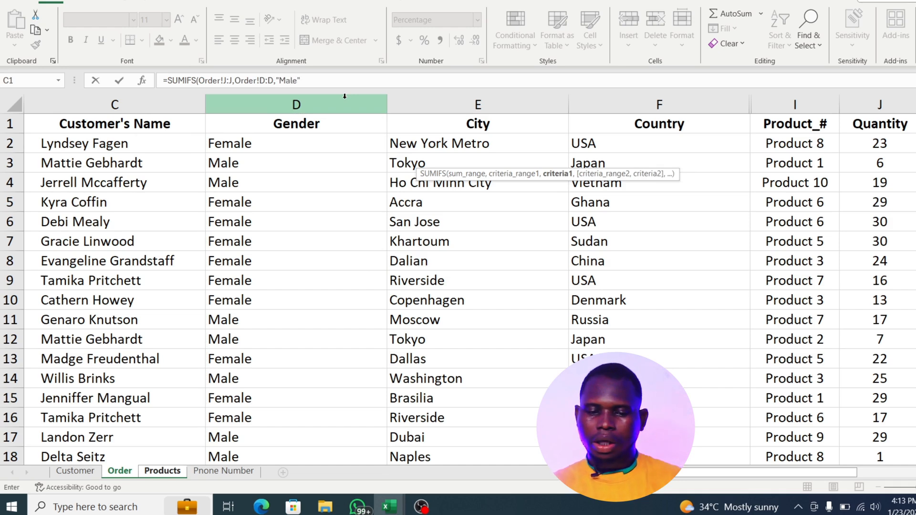
text(",)
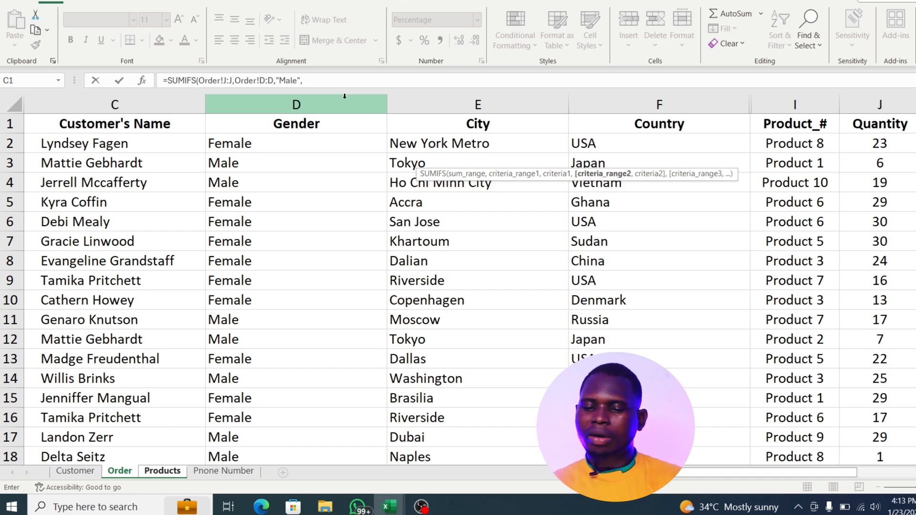
- Add the Order sheet's Product_# column (Order!I:I) with criterion Products!A2 as the second SUMIFS condition and complete the formula in E2
click(809, 105)
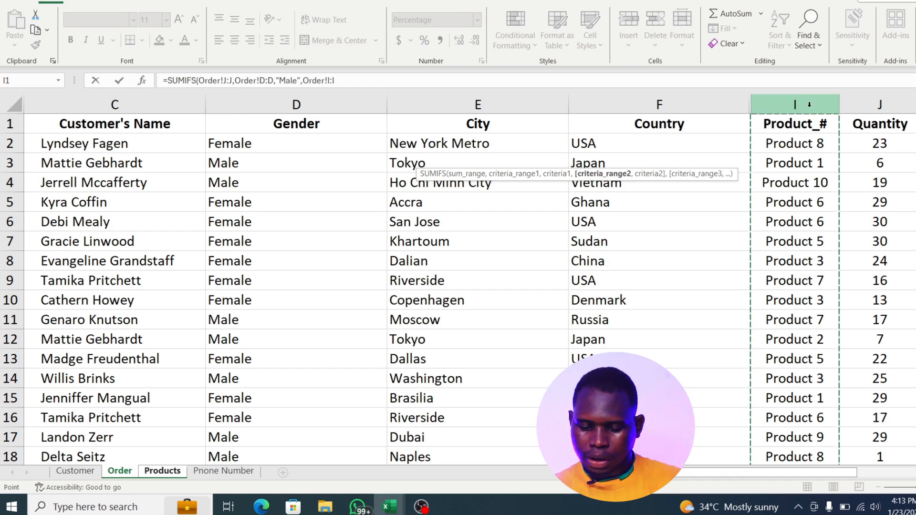
text(,)
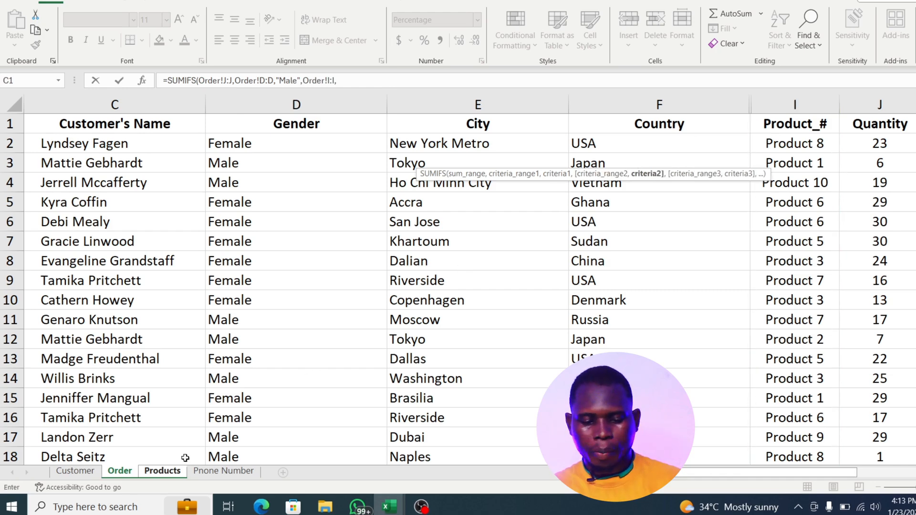
click(162, 471)
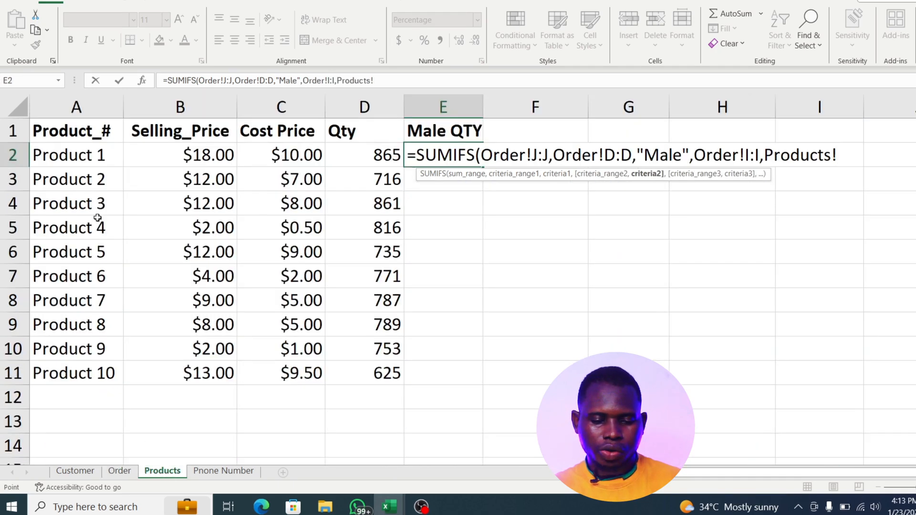
click(80, 153)
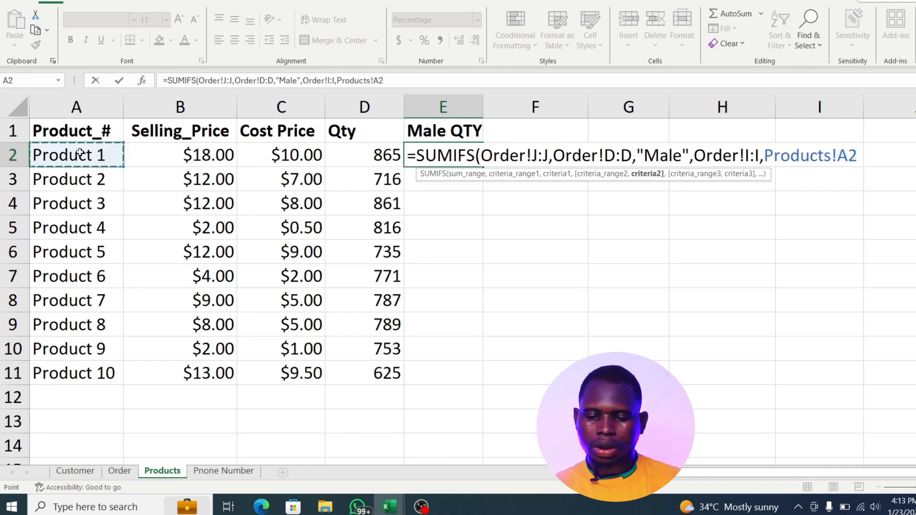
text())
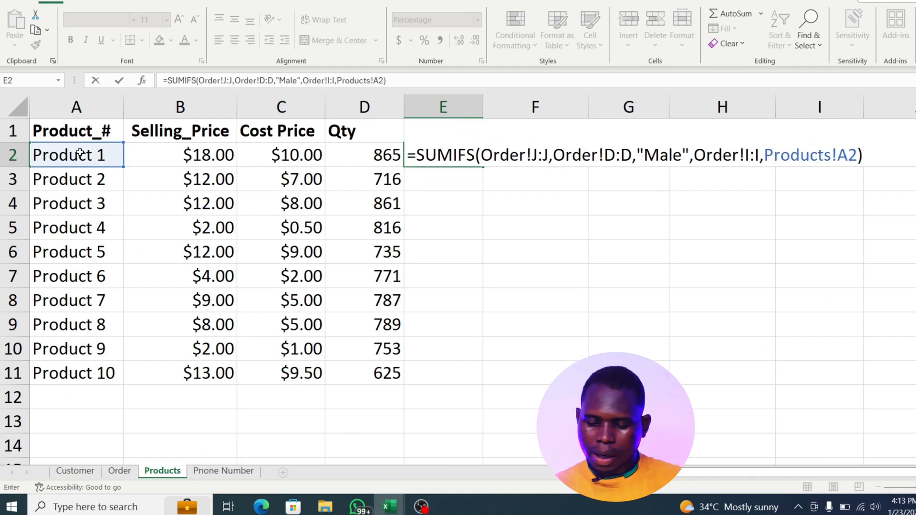
key(Return)
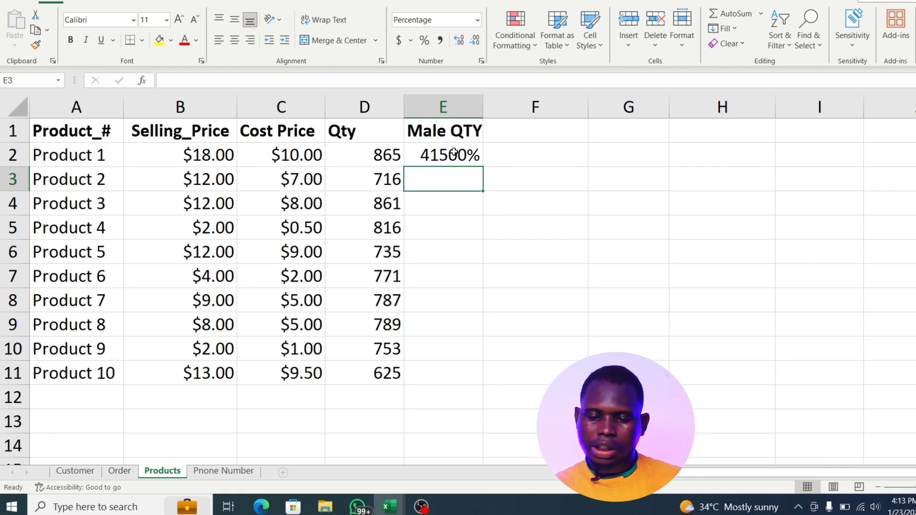
- Fill the SUMIFS formula from E2 down to E11 and format those cells as Number with no decimal places
click(454, 154)
double_click(483, 166)
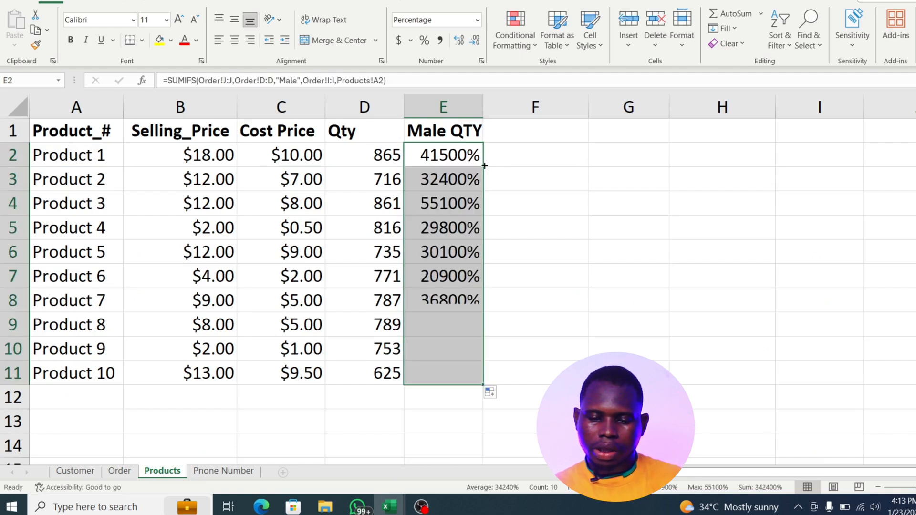
click(477, 20)
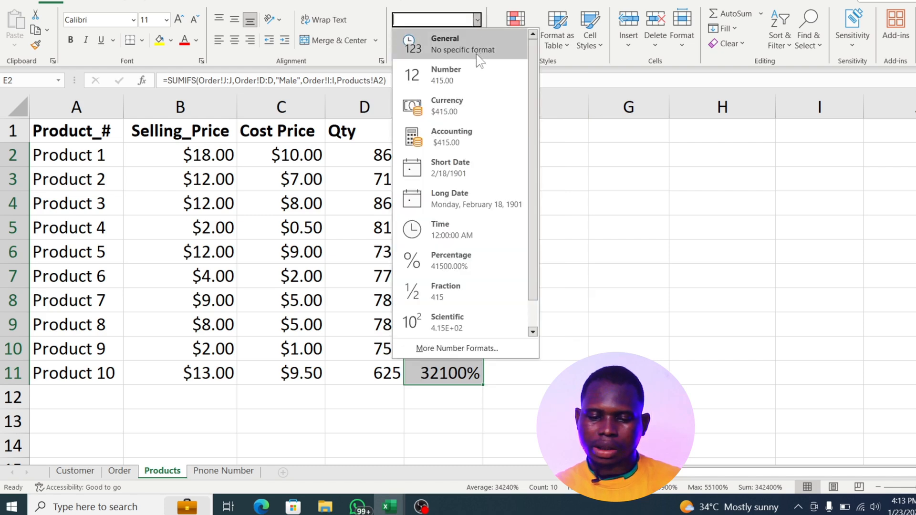
click(474, 73)
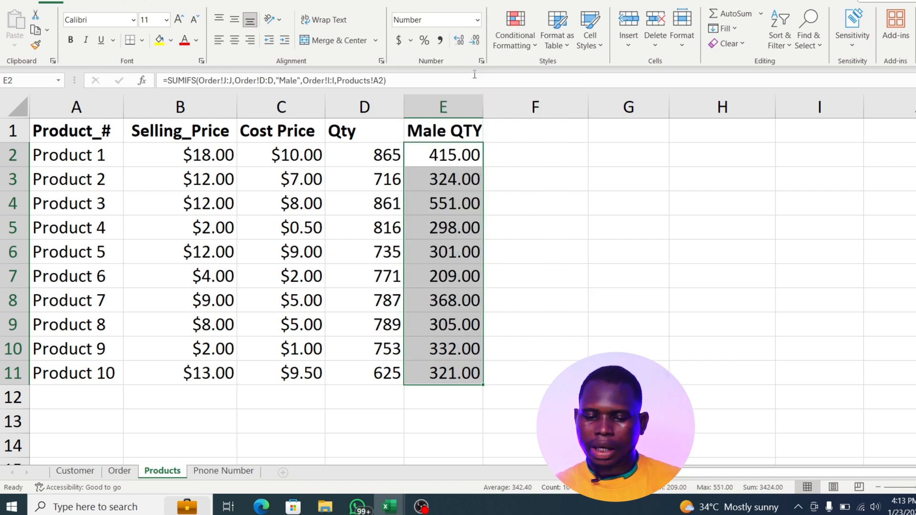
click(474, 42)
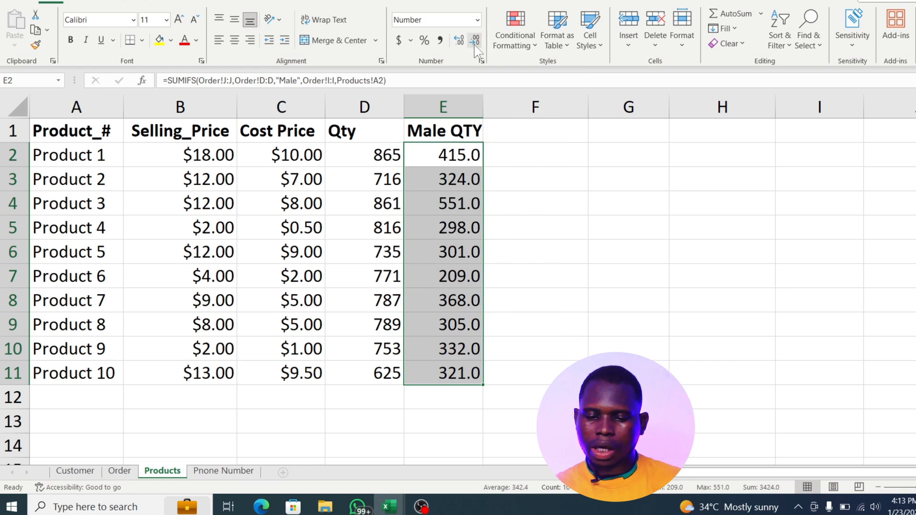
click(474, 42)
click(455, 153)
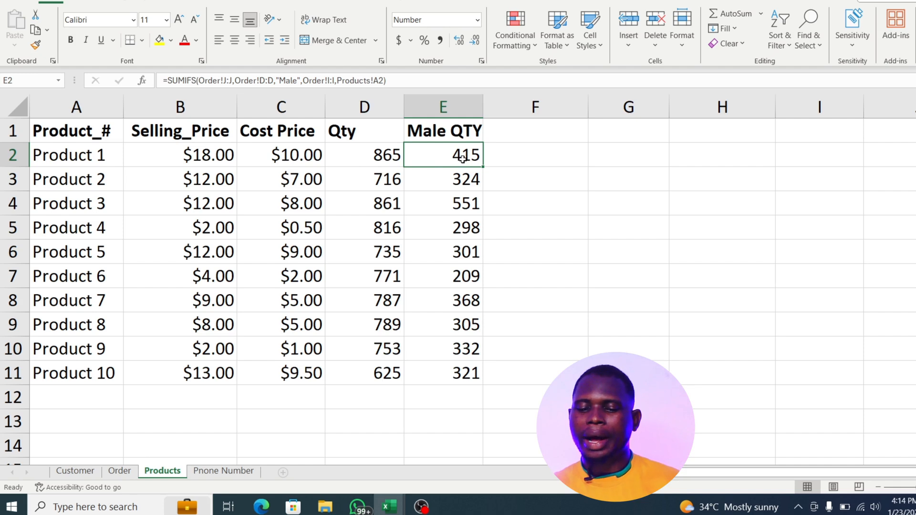
- Add a "Female Qty" column header in cell F1
click(509, 130)
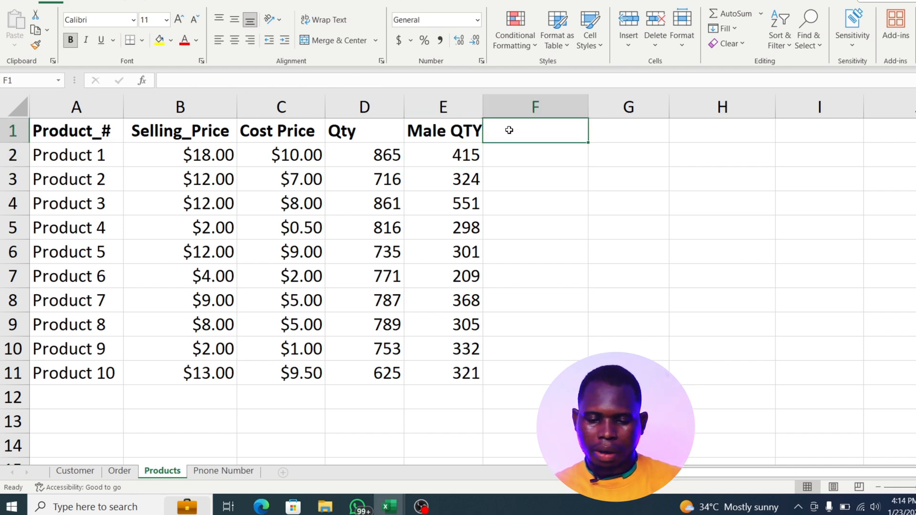
text(Fema)
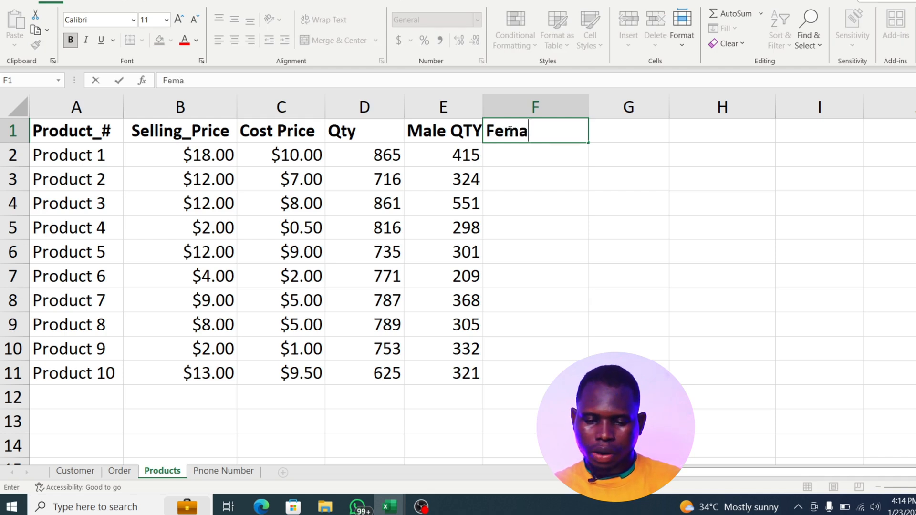
text(le Q)
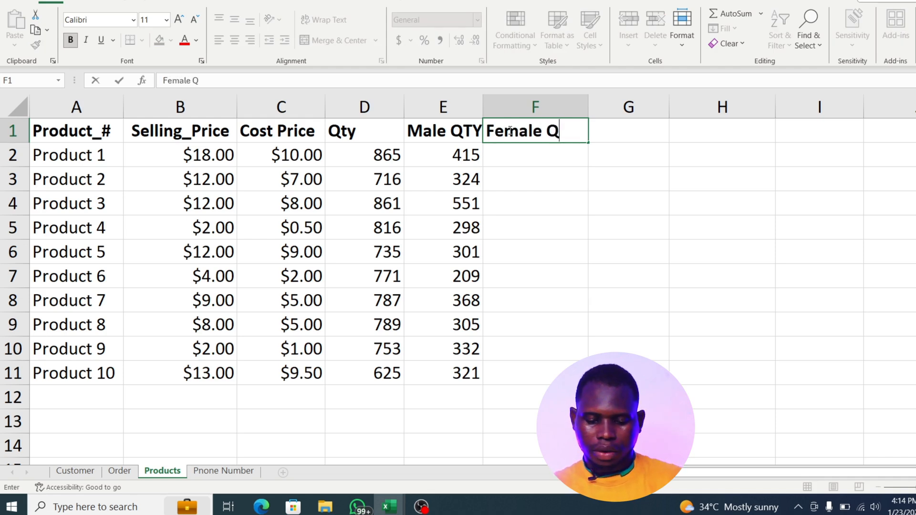
text(ty)
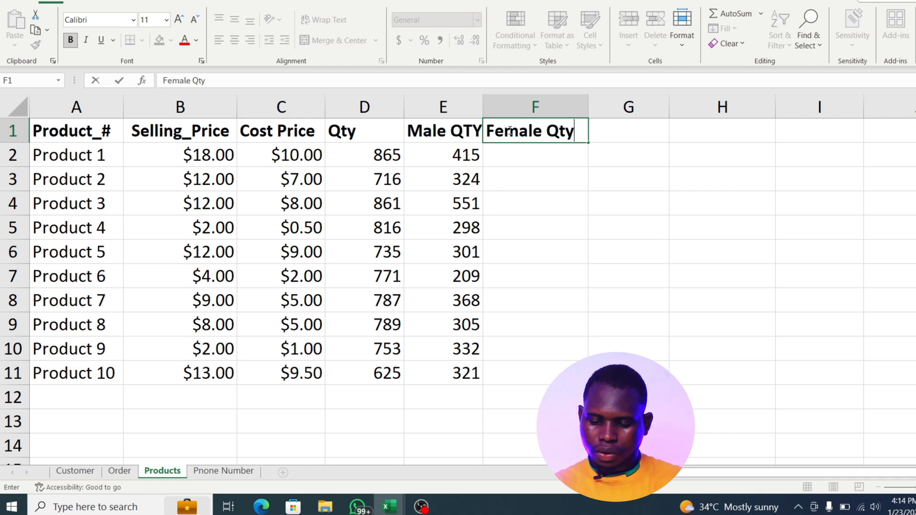
key(Return)
- Start a SUMIFS formula in F2 with the Order sheet's Quantity column (Order!J:J) as the sum range
text(=)
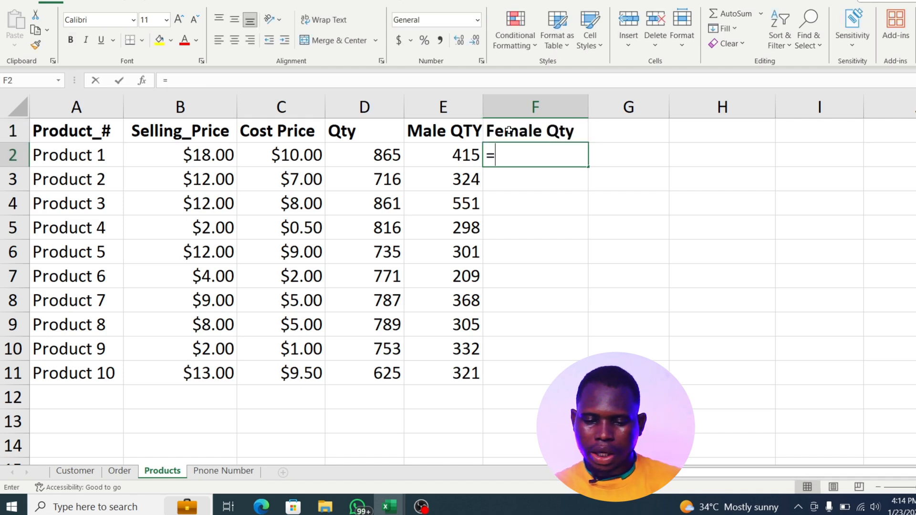
text(sumif)
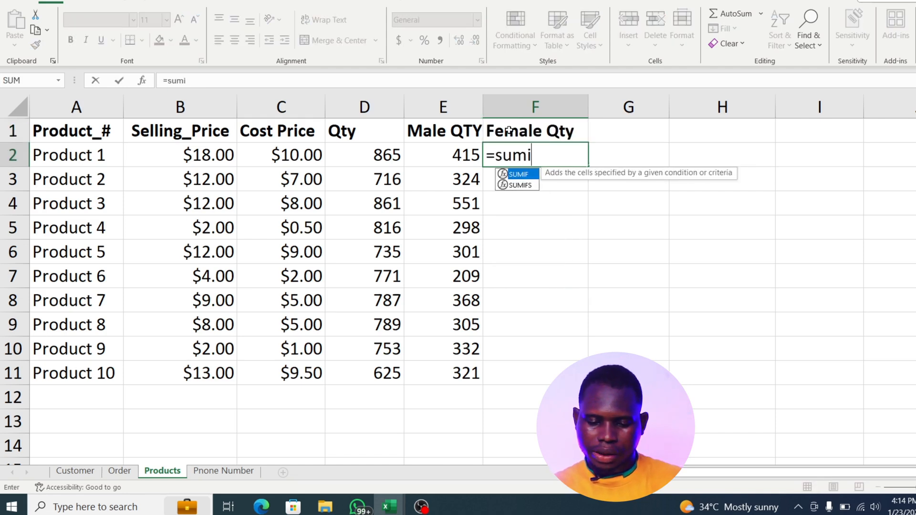
click(529, 188)
double_click(527, 187)
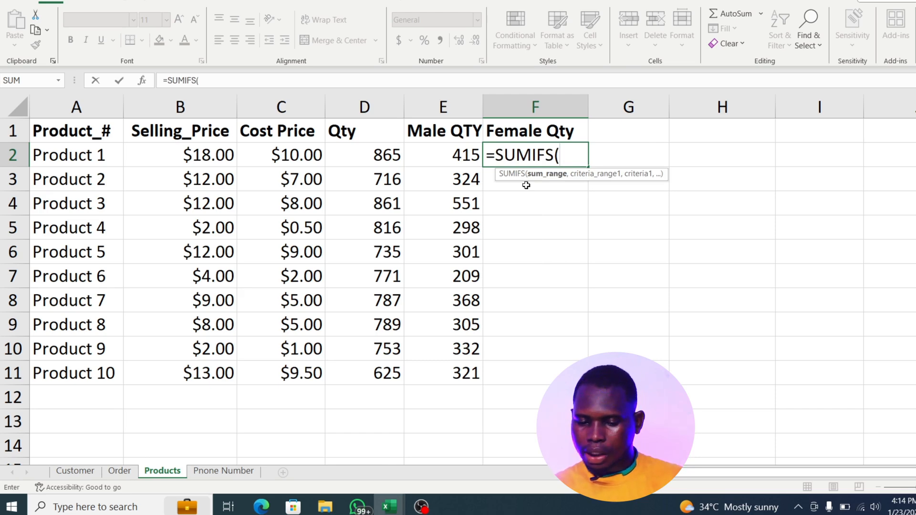
click(116, 472)
click(888, 96)
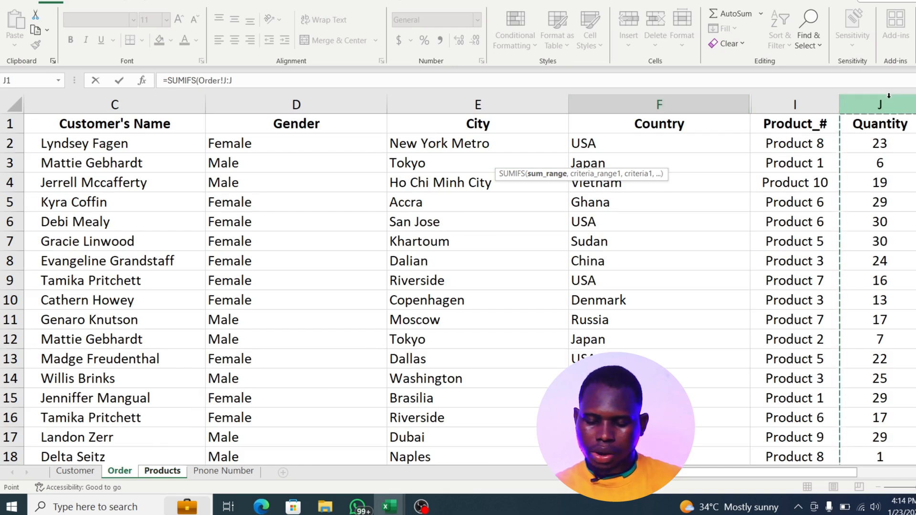
text(,)
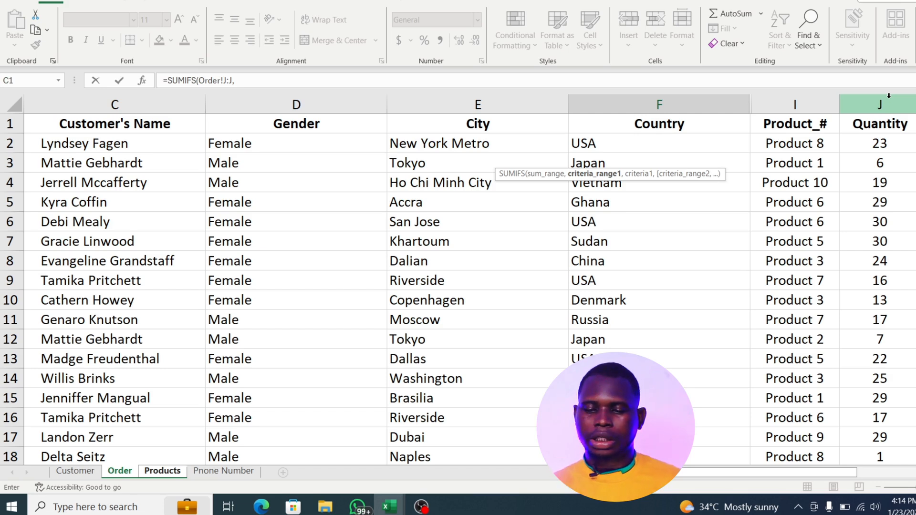
- Set the first condition of the F2 formula to the Order sheet's Product_# column (Order!I:I) with criterion Products!A2
click(817, 105)
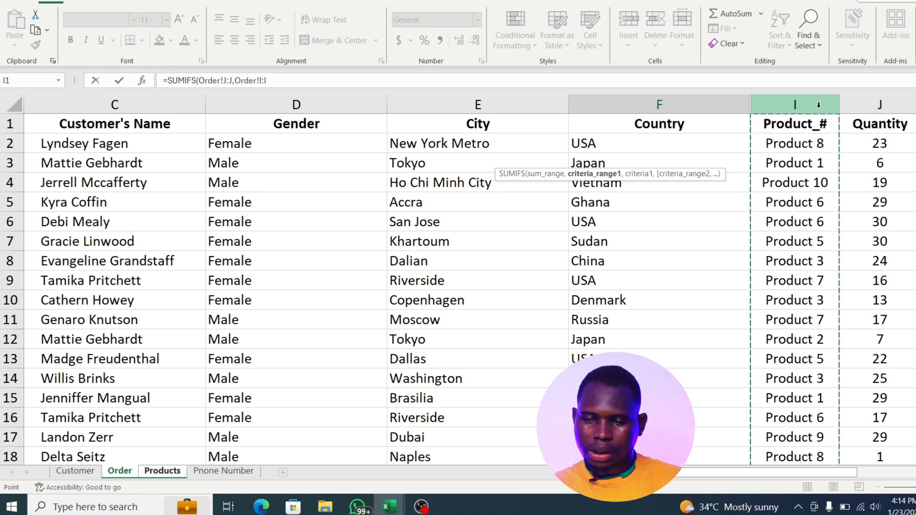
text(,)
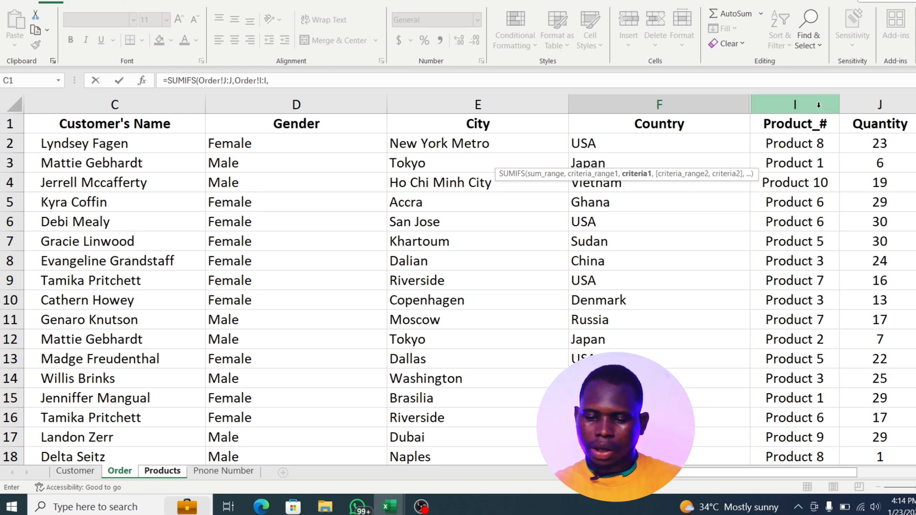
click(162, 472)
click(103, 185)
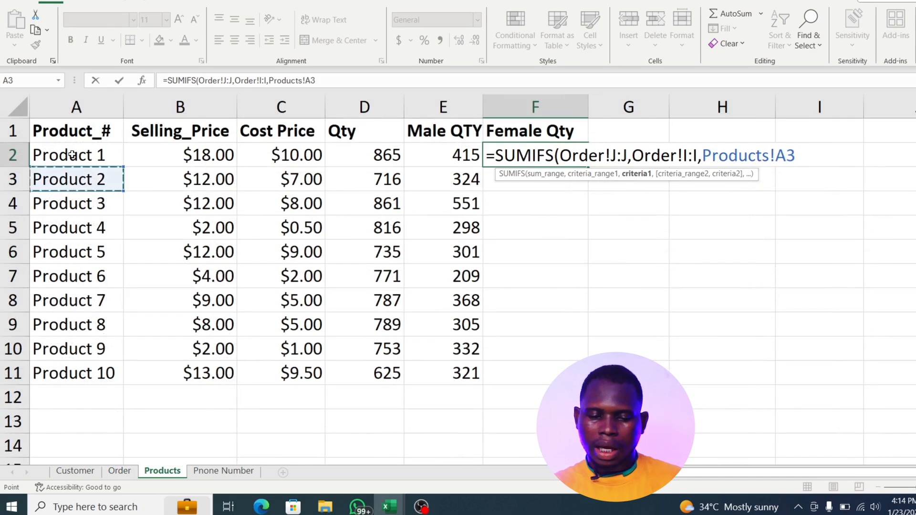
click(71, 154)
text(,)
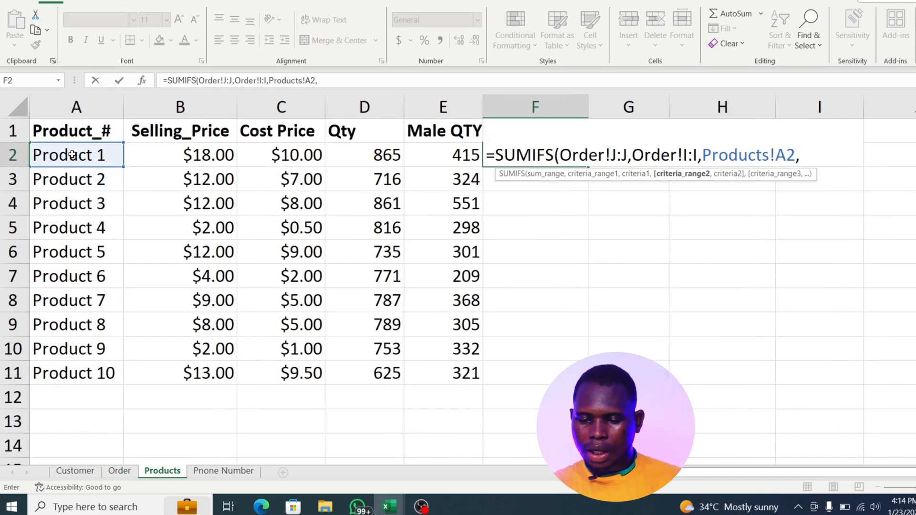
- Add the Order sheet's Gender column (Order!D:D) with criterion "Female" as the second condition and complete the F2 formula
click(119, 471)
click(119, 471)
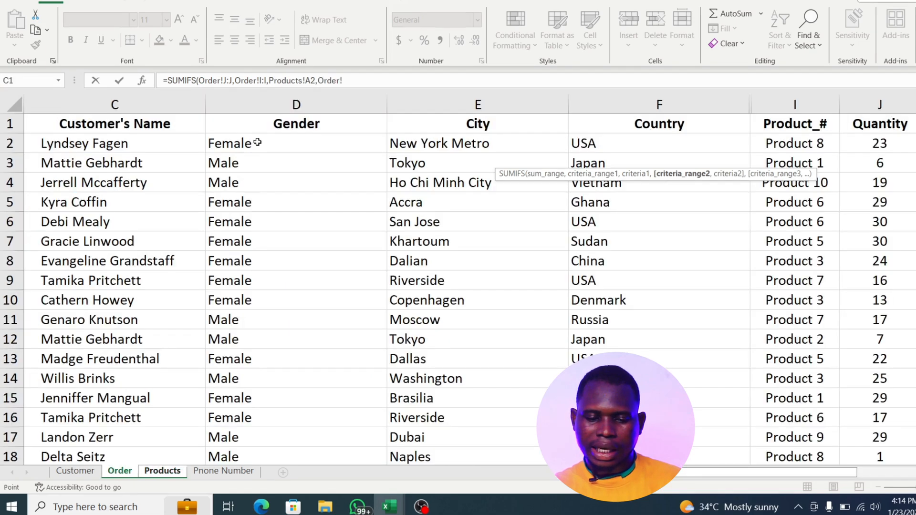
click(287, 99)
text(,)
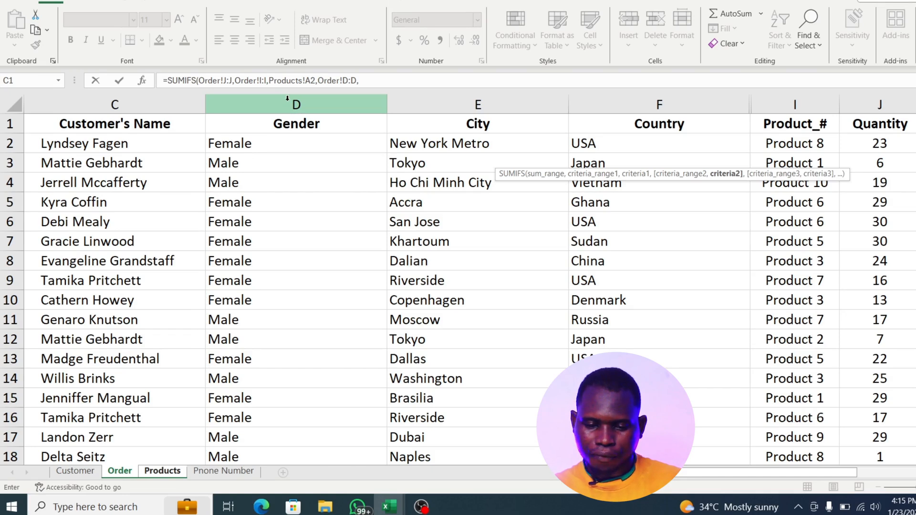
text("Female)
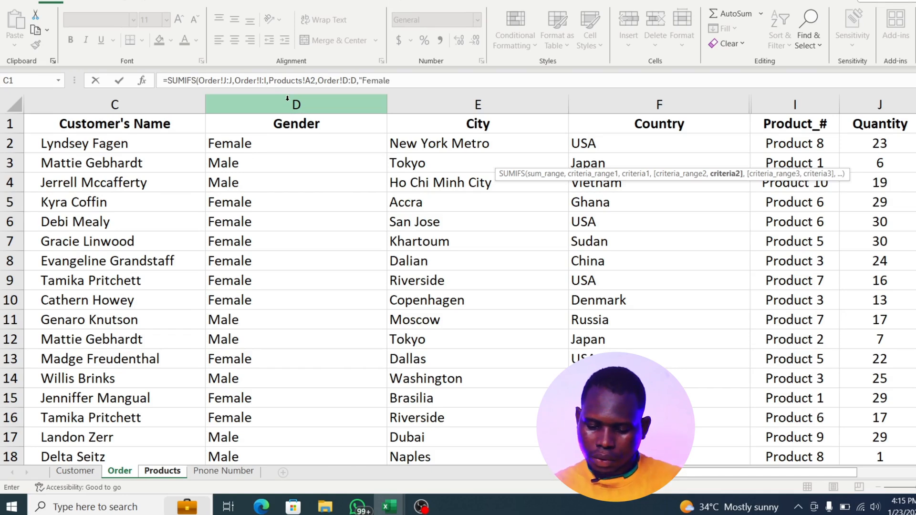
text("))
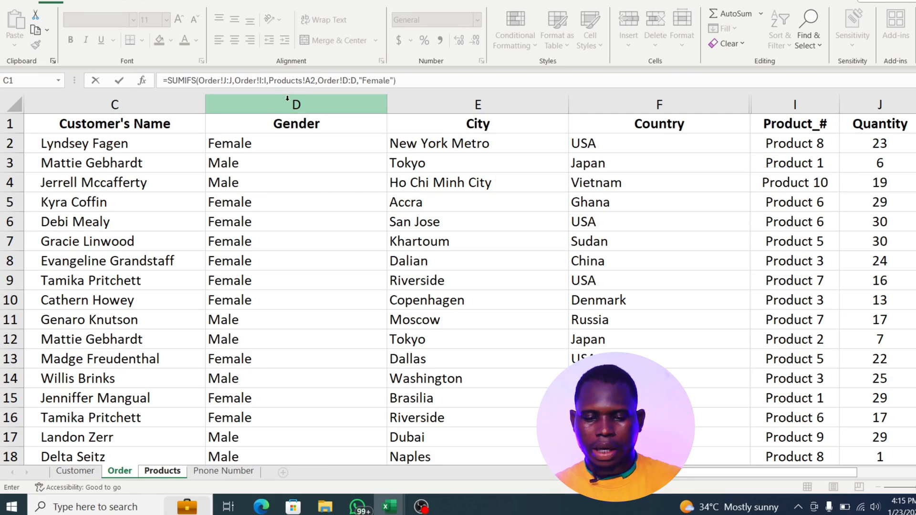
key(Return)
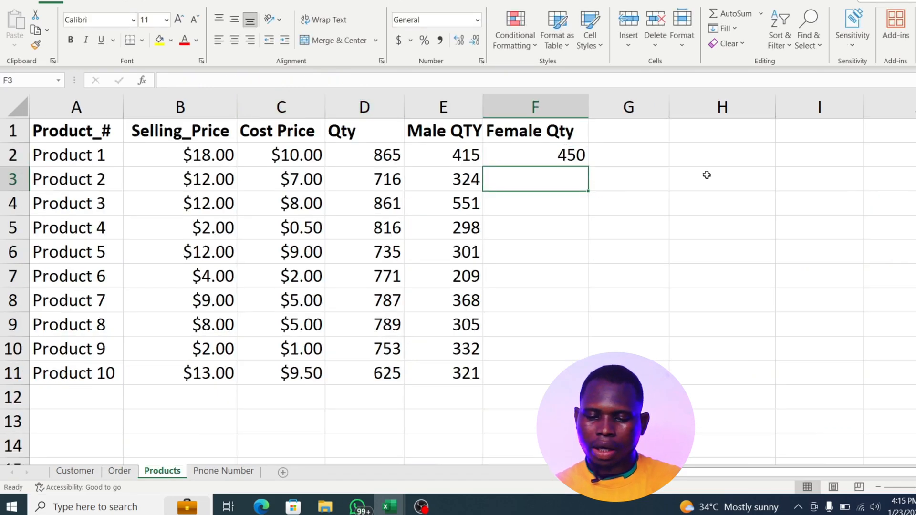
- Fill the SUMIFS formula from F2 down to F11 and check the formulas in F3 and F4
click(563, 161)
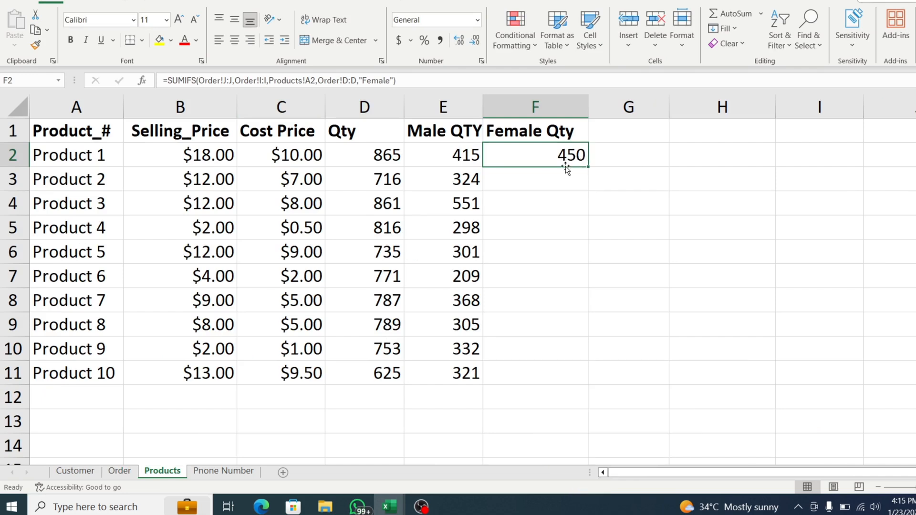
double_click(586, 167)
click(514, 183)
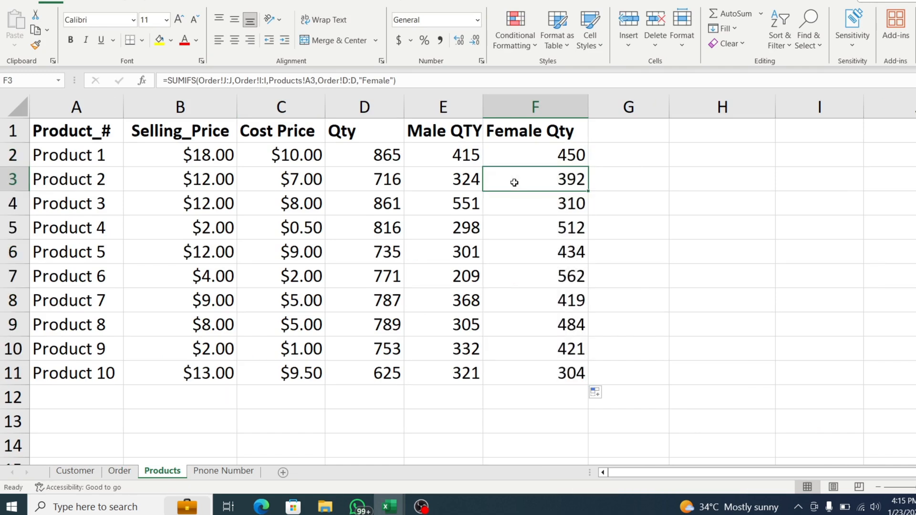
click(537, 201)
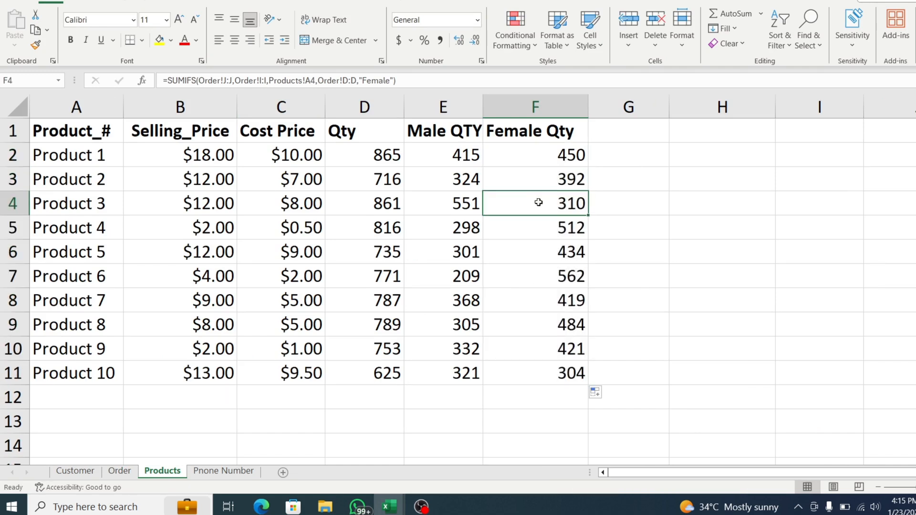
- Compare Product 1's male and female quantities in E2 and F2 with its total quantity in D2
click(440, 154)
click(554, 153)
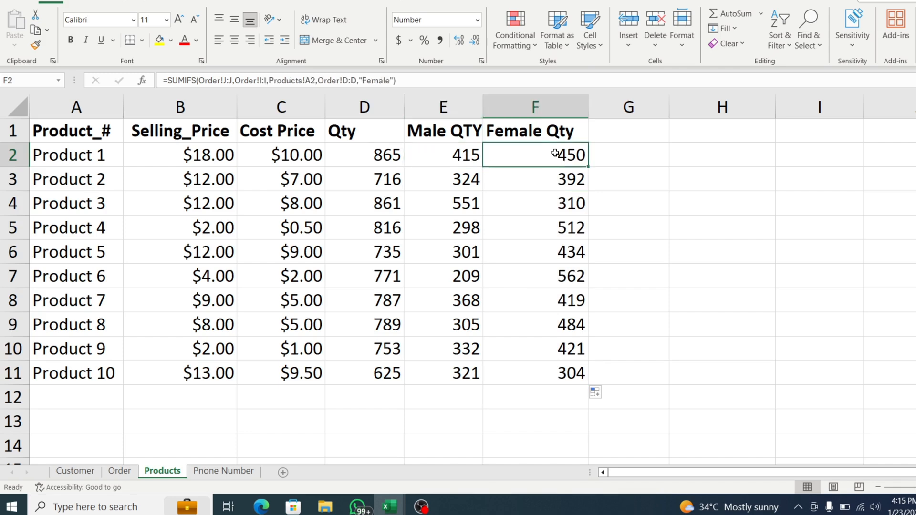
click(368, 159)
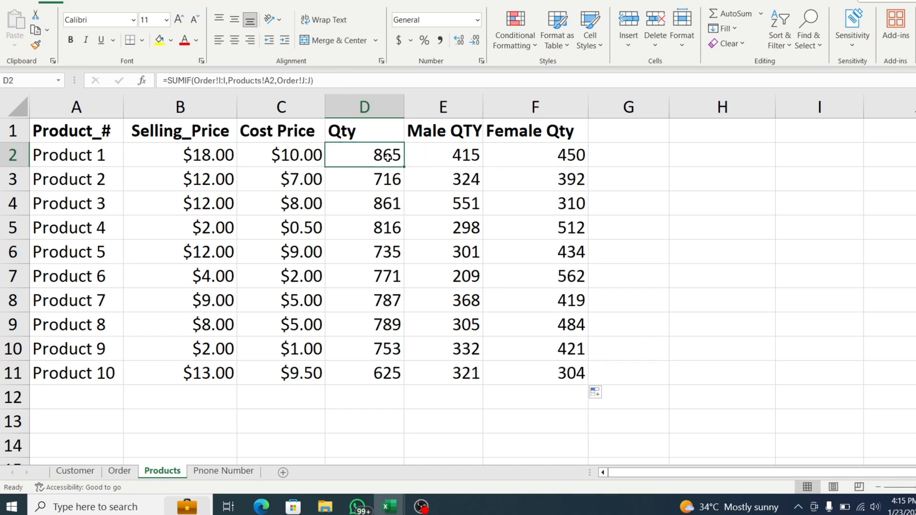
click(606, 158)
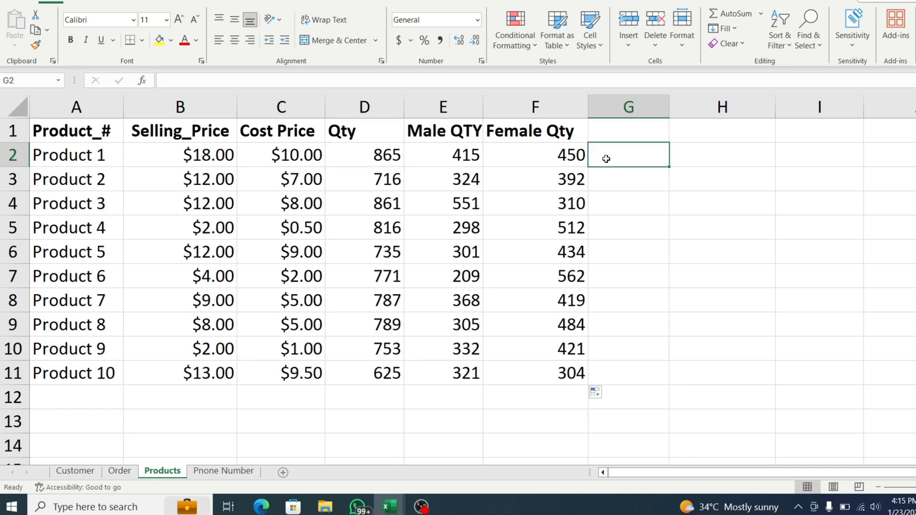
- Enter the check formula =SUM(E2+F2) in cell G2 to add Product 1's male and female quantities
text(=sum)
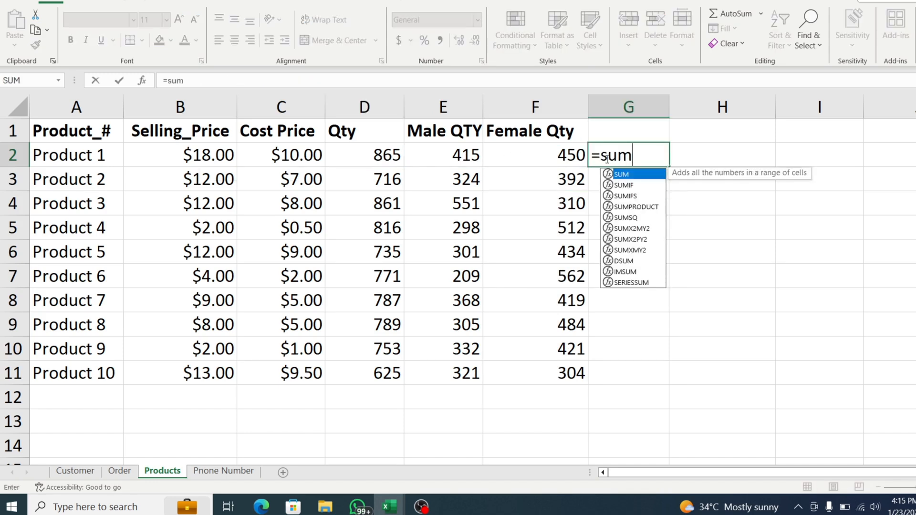
key(Tab)
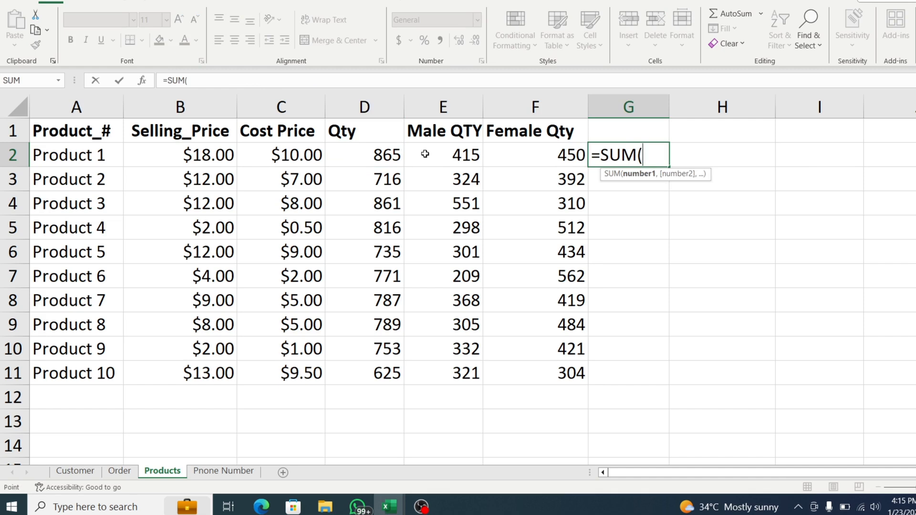
click(425, 153)
text(+)
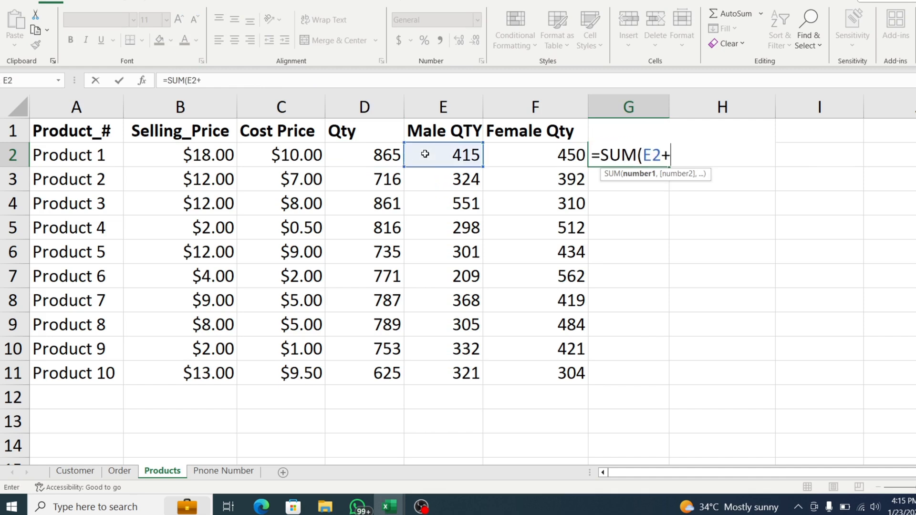
click(541, 156)
text())
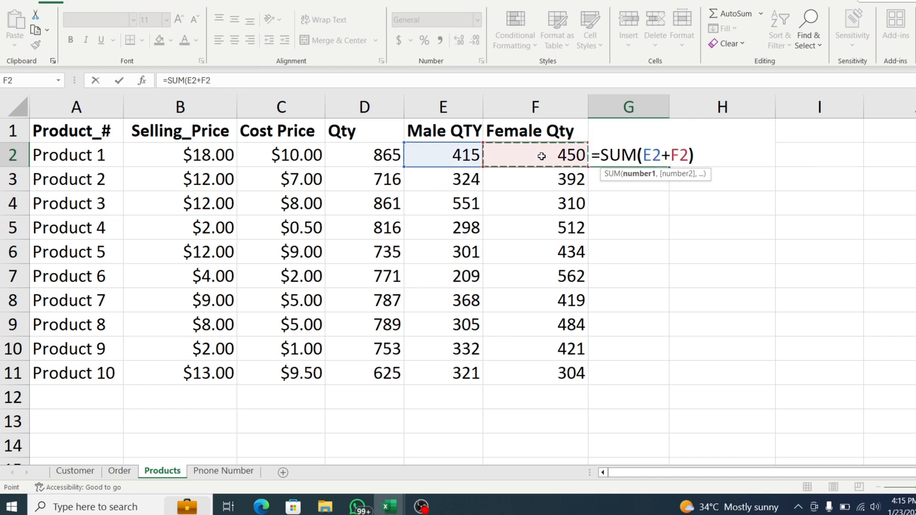
key(Return)
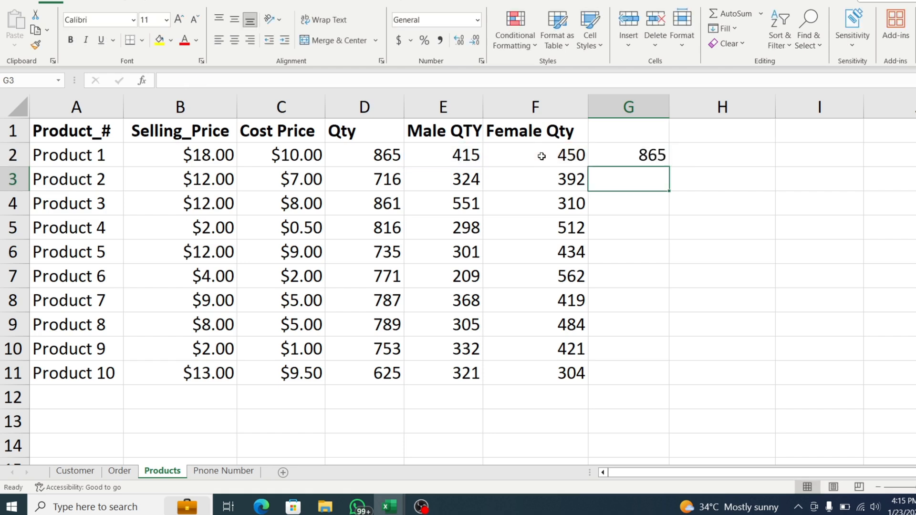
- Clear the check formula from cell G2
click(642, 156)
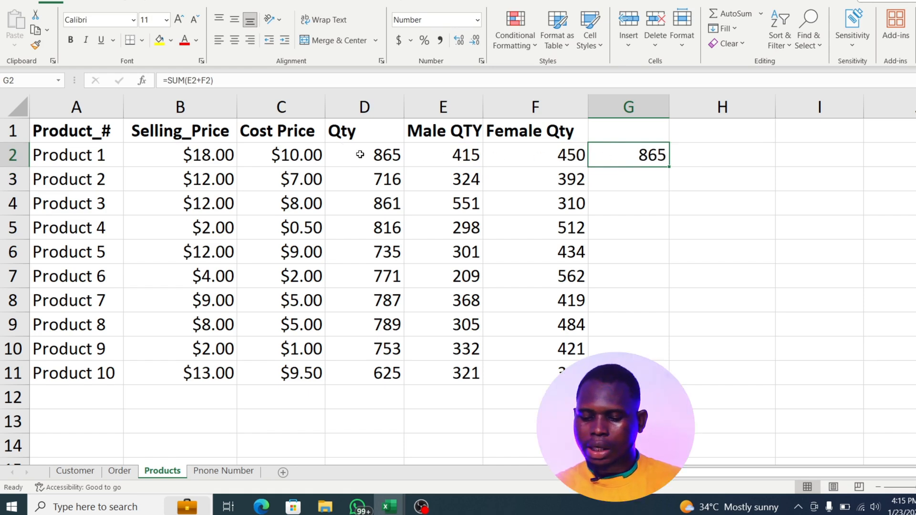
key(F2)
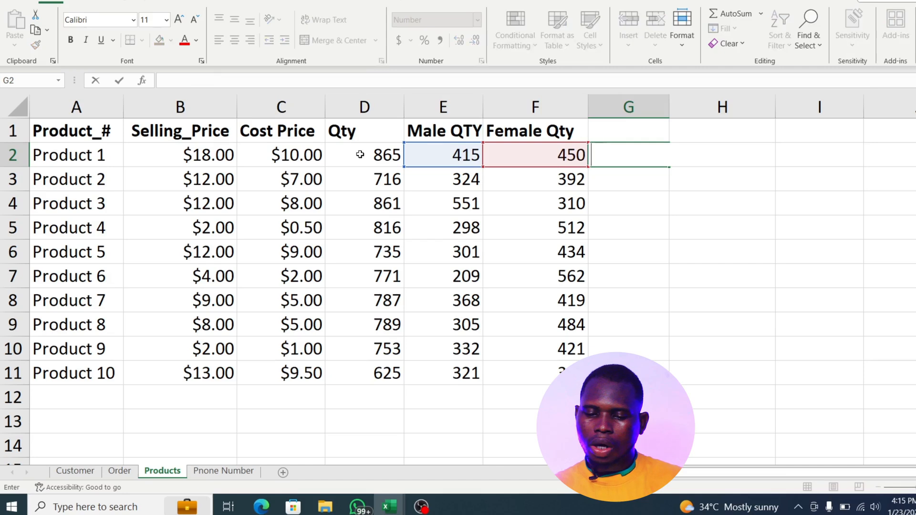
double_click(622, 219)
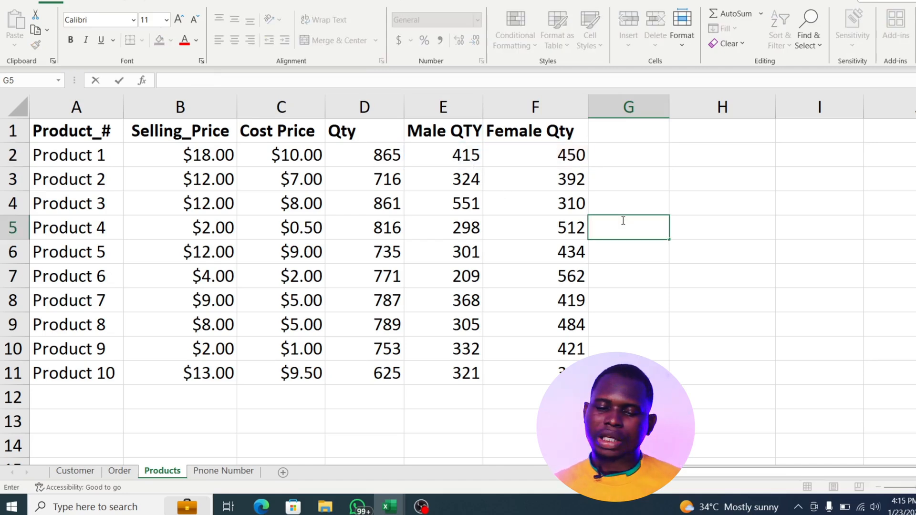